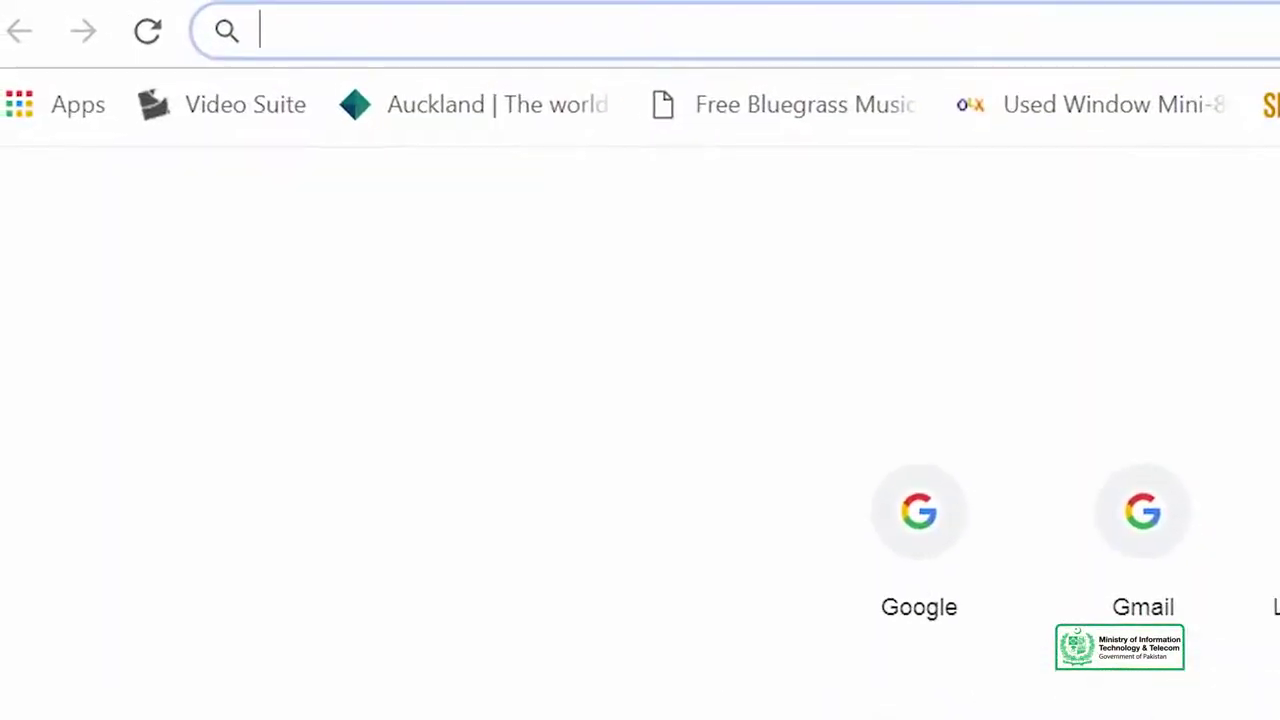
Step: Open beingguru.com and look through the article listings on its home page
type("beingguru.com")
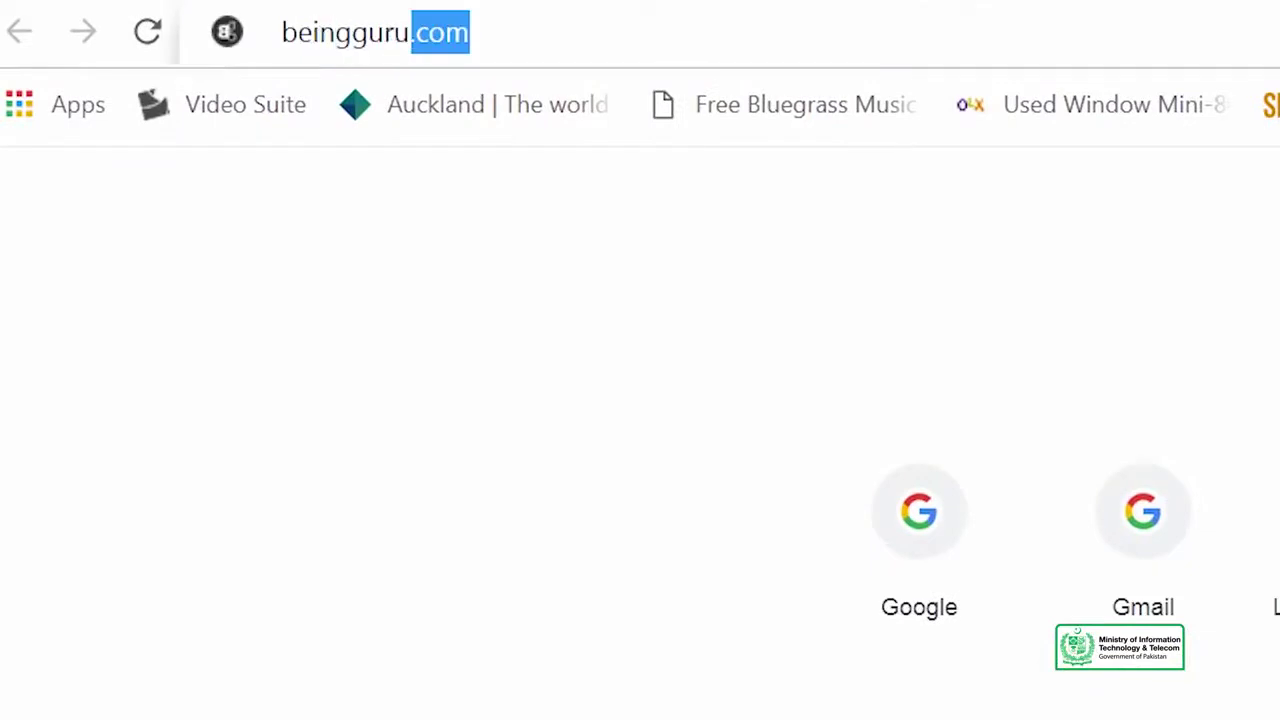
key("Return")
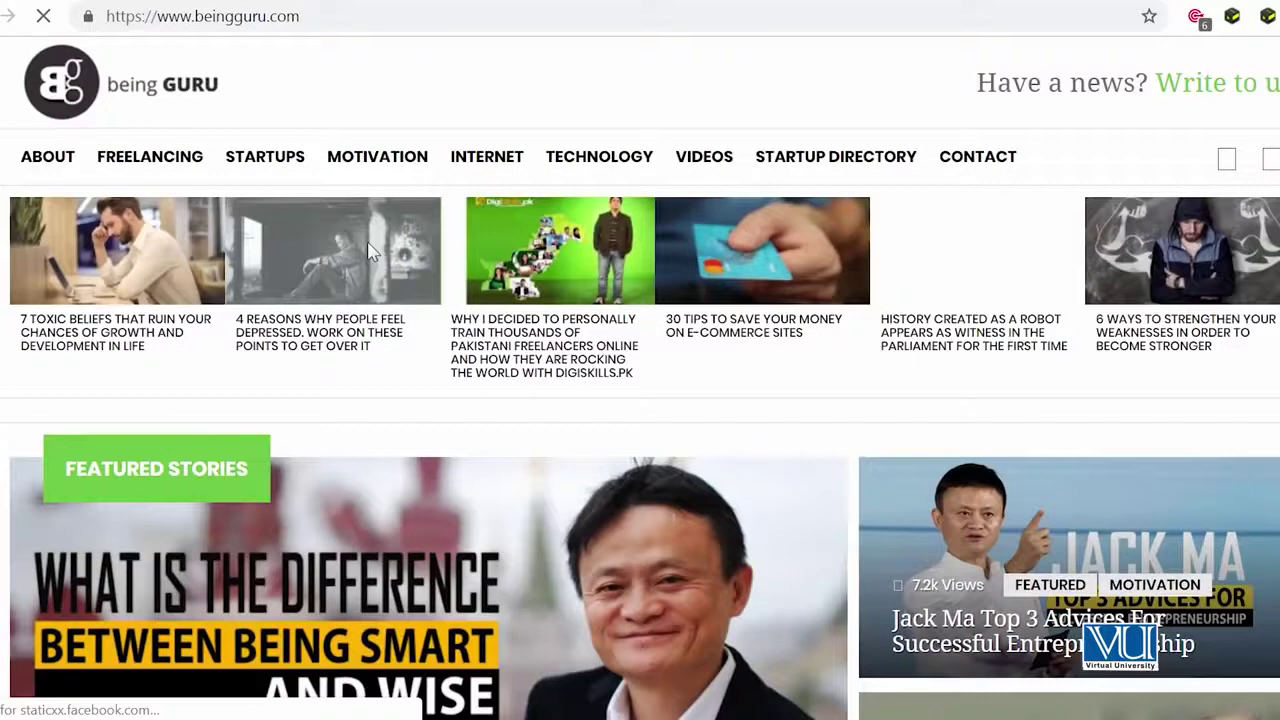
scroll(730, 452, "down", 4)
scroll(368, 253, "down", 7)
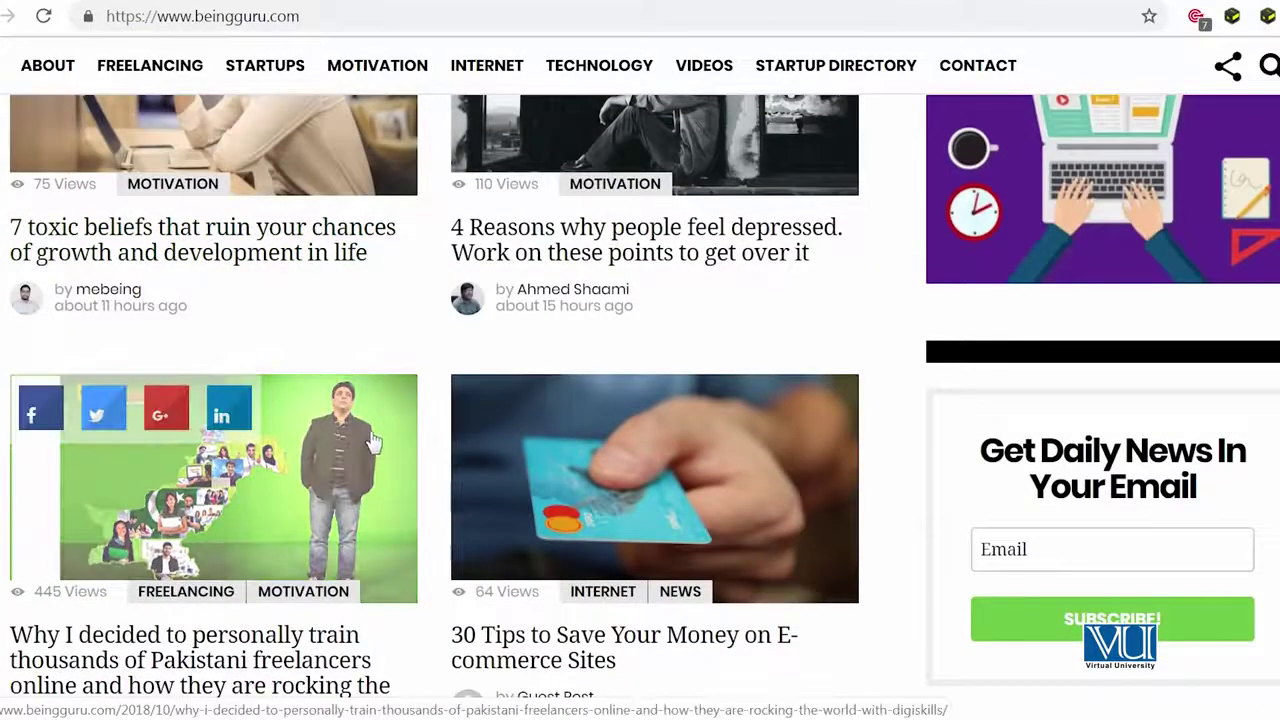
scroll(540, 510, "down", 1)
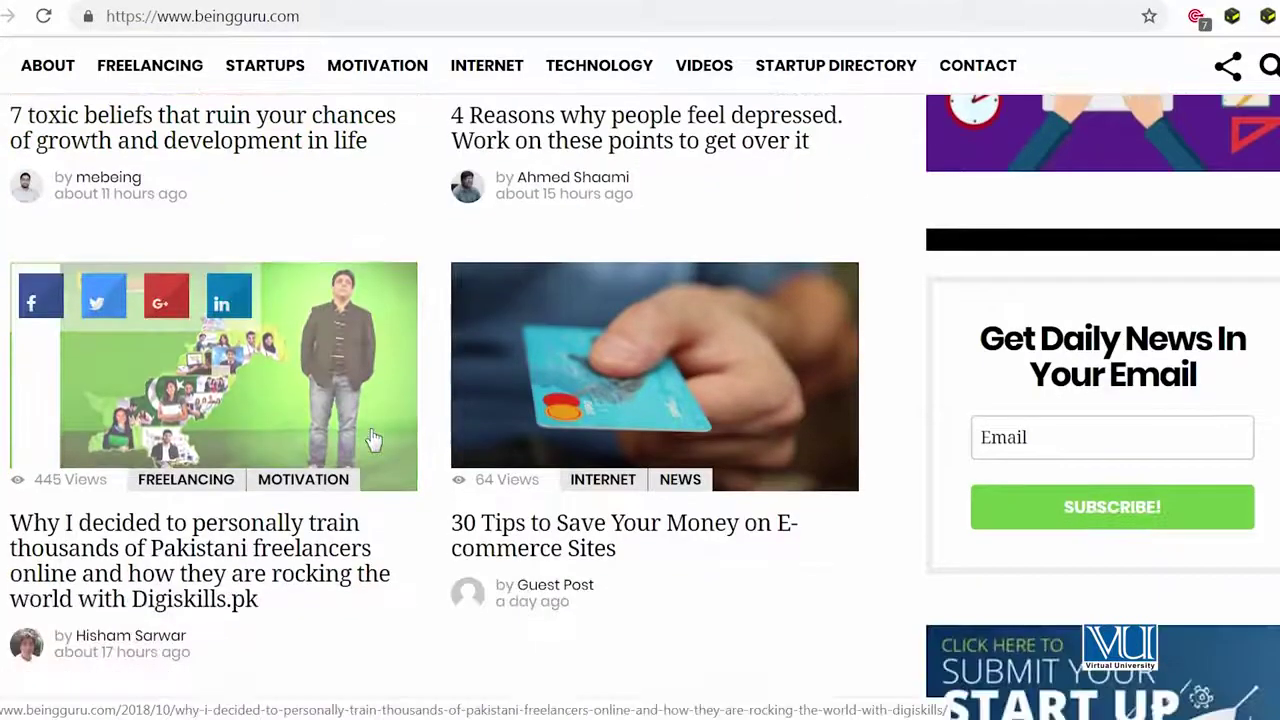
Step: Open the article "30 Tips to Save Your Money on E-commerce Sites" and examine the Statista hyperlink in its first paragraph
left_click(567, 552)
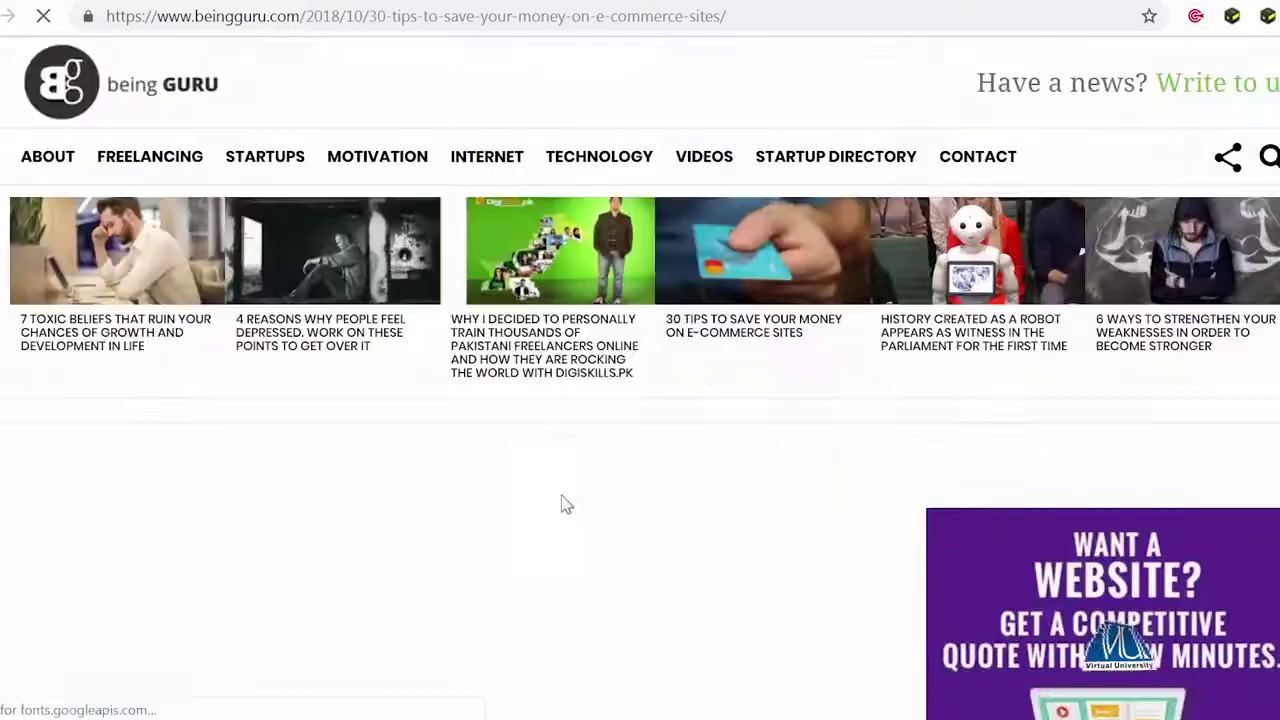
scroll(536, 540, "down", 10)
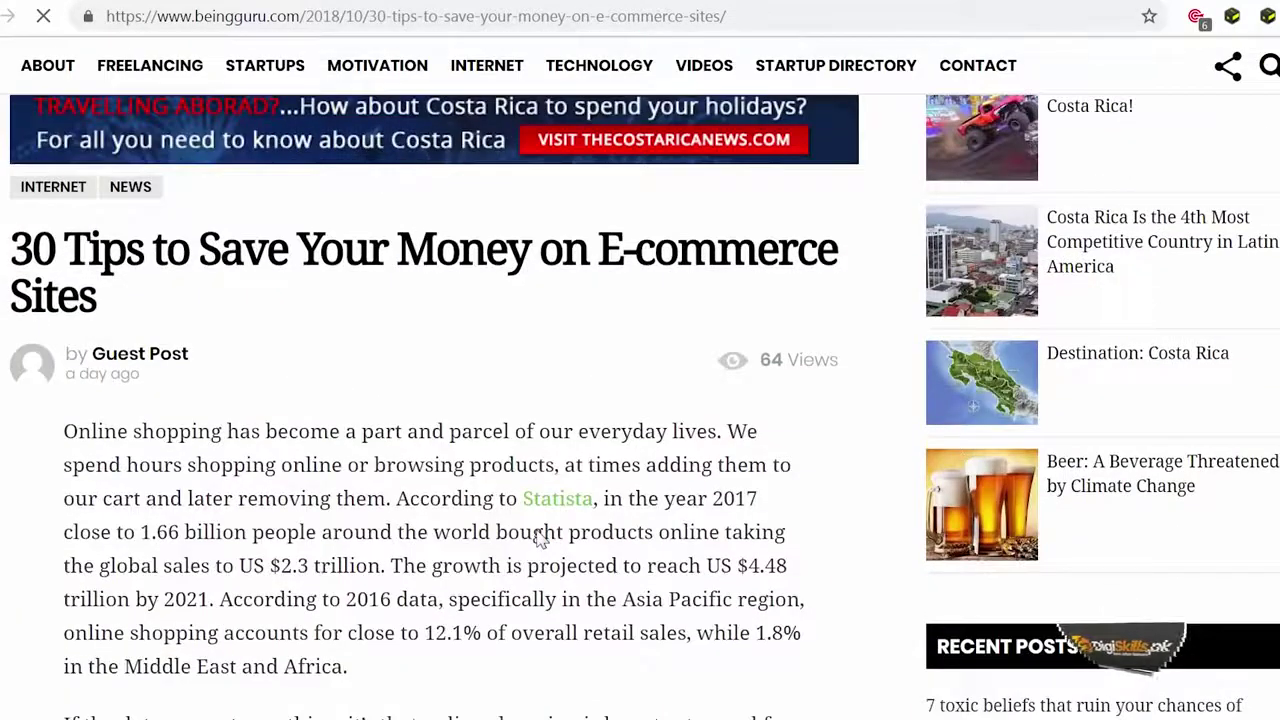
scroll(537, 530, "down", 5)
scroll(537, 530, "up", 4)
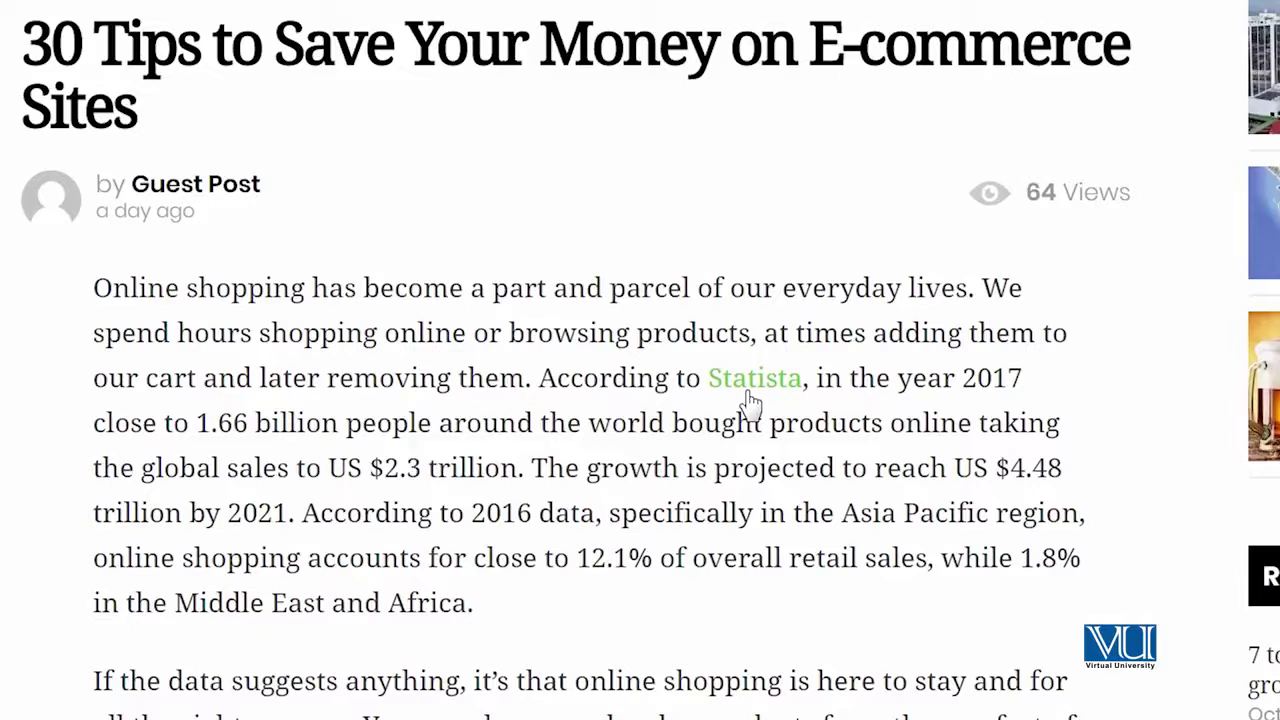
Step: Go to the /wp-admin dashboard of the DigiSkills WordPress site hosted on 000webhostapp.com
key("ctrl+l")
type("digiskillssaadhamid.000webhostapp.com")
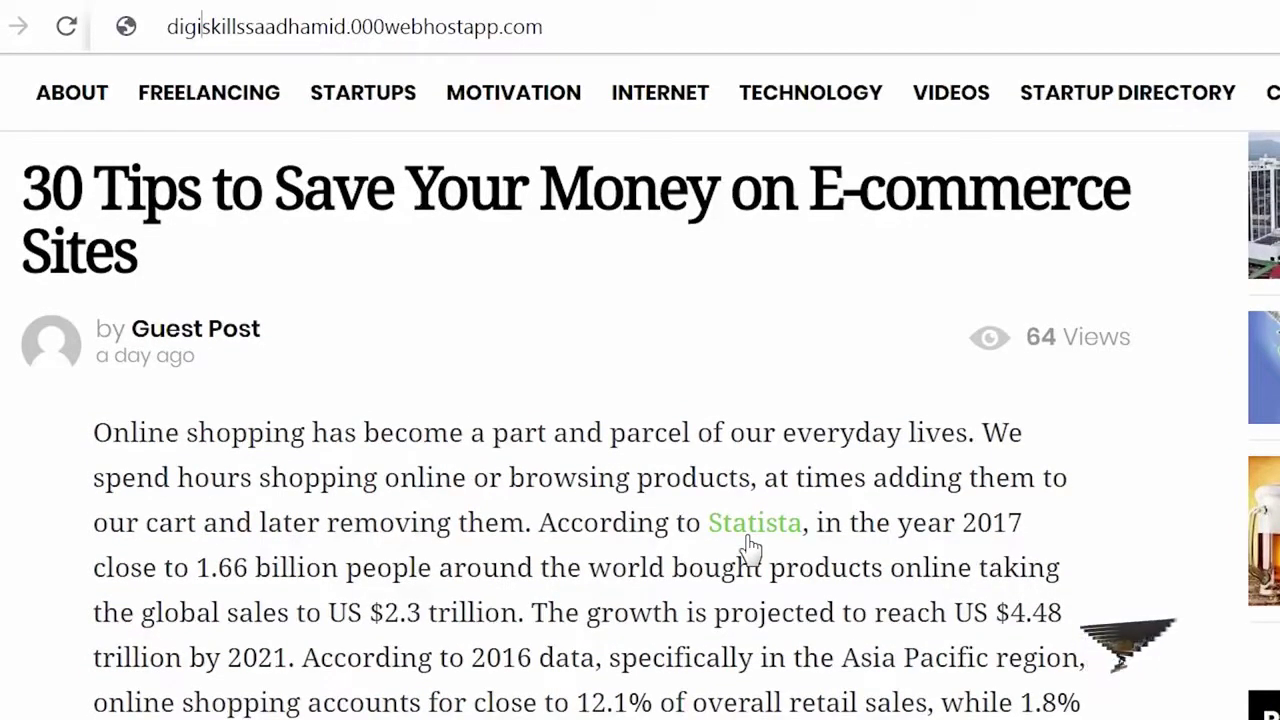
type("/wp-admin")
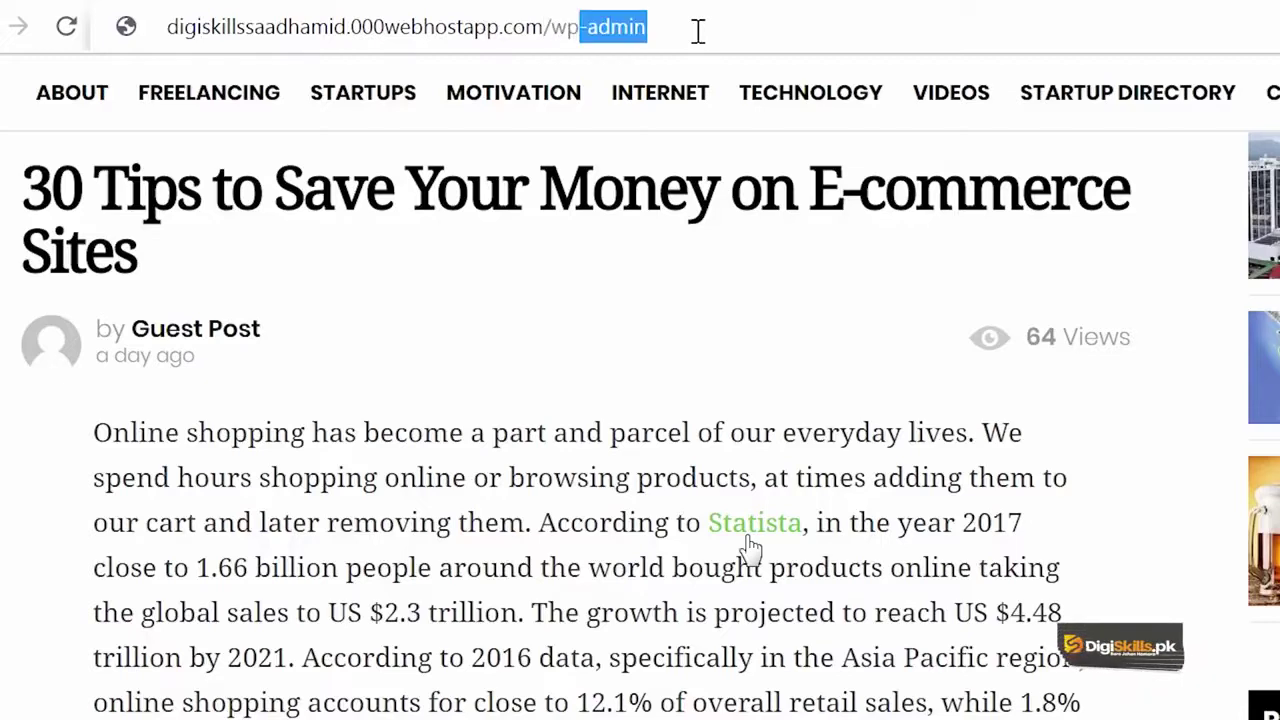
key("Return")
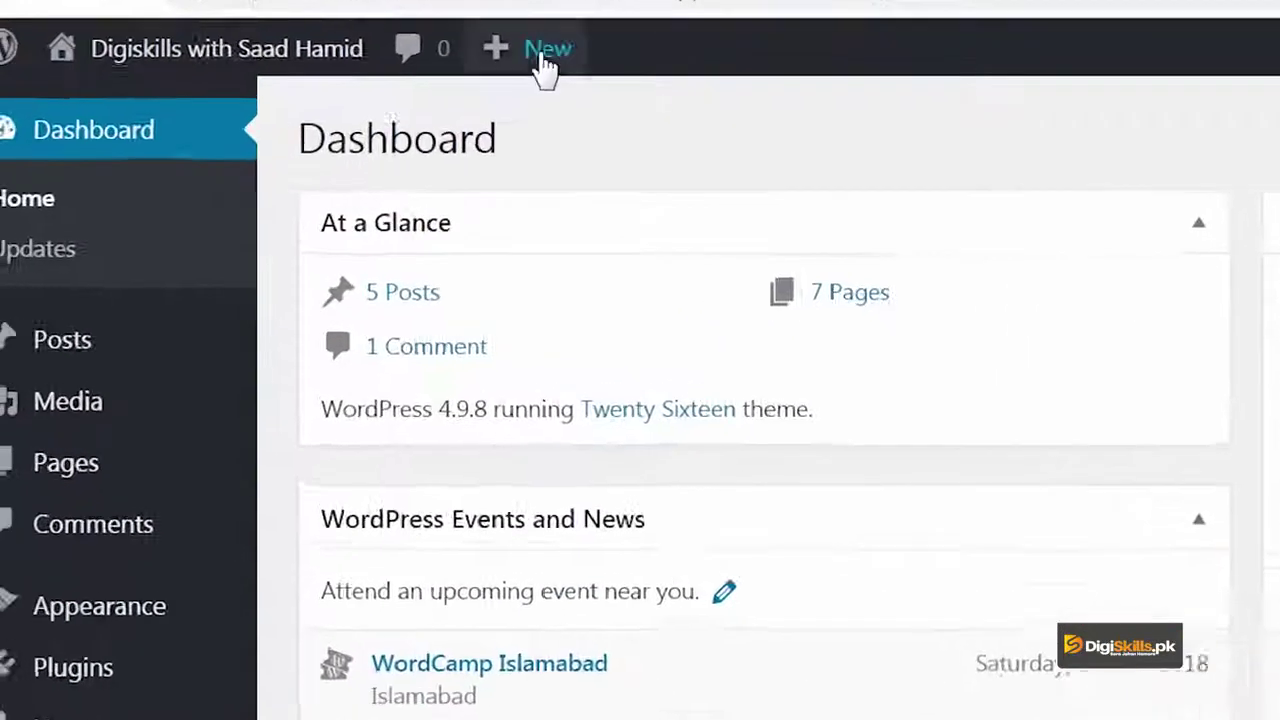
Step: Open the post "I am adding a link to this post" from the list of posts for editing
mouse_move(410, 80)
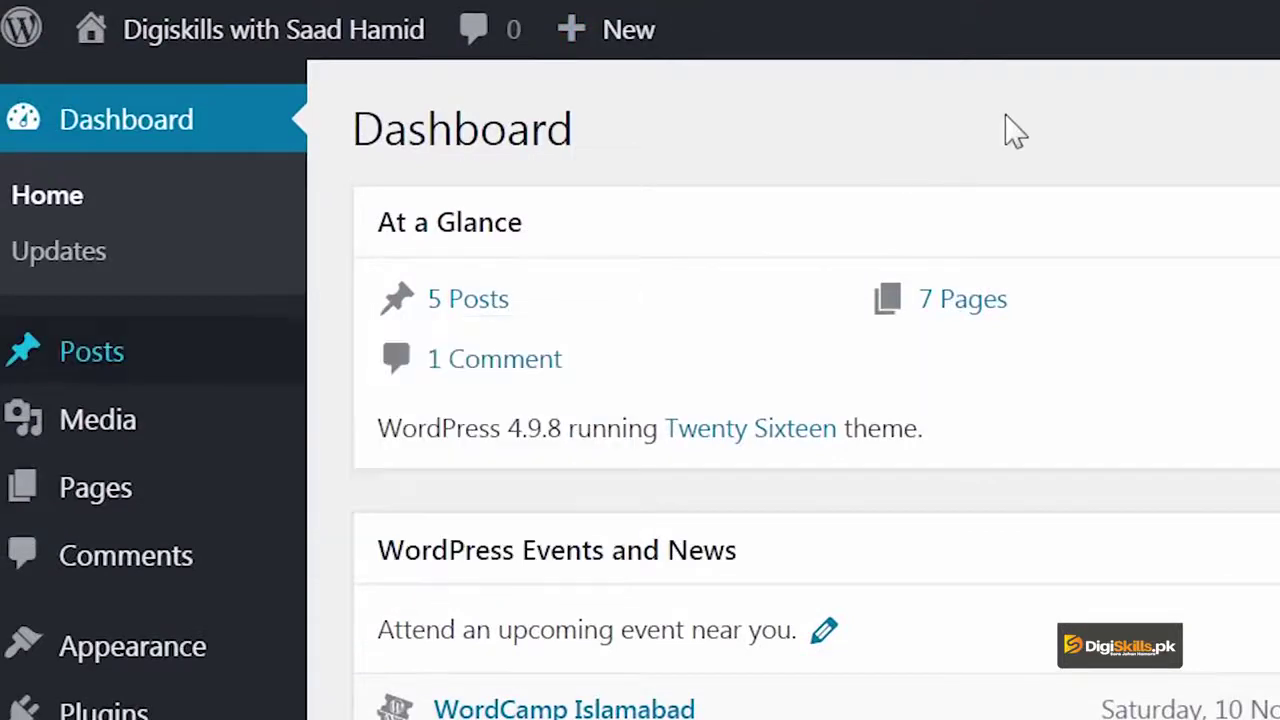
mouse_move(506, 543)
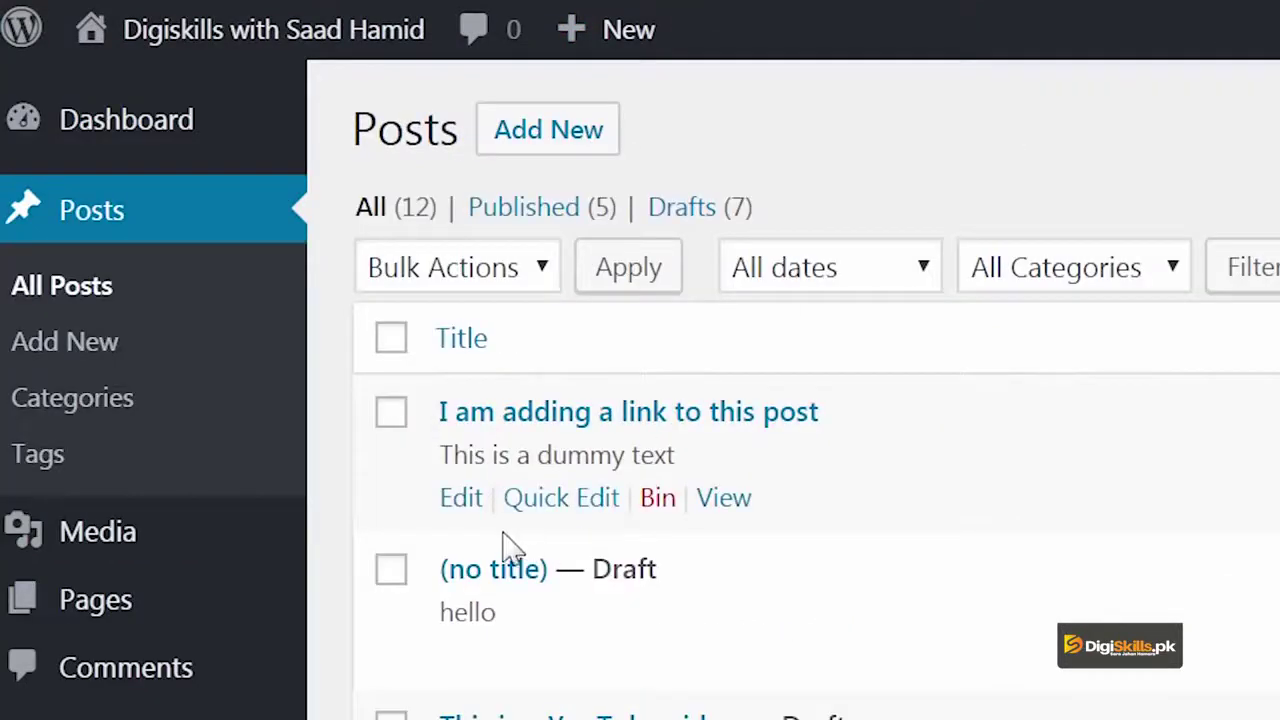
left_click(455, 498)
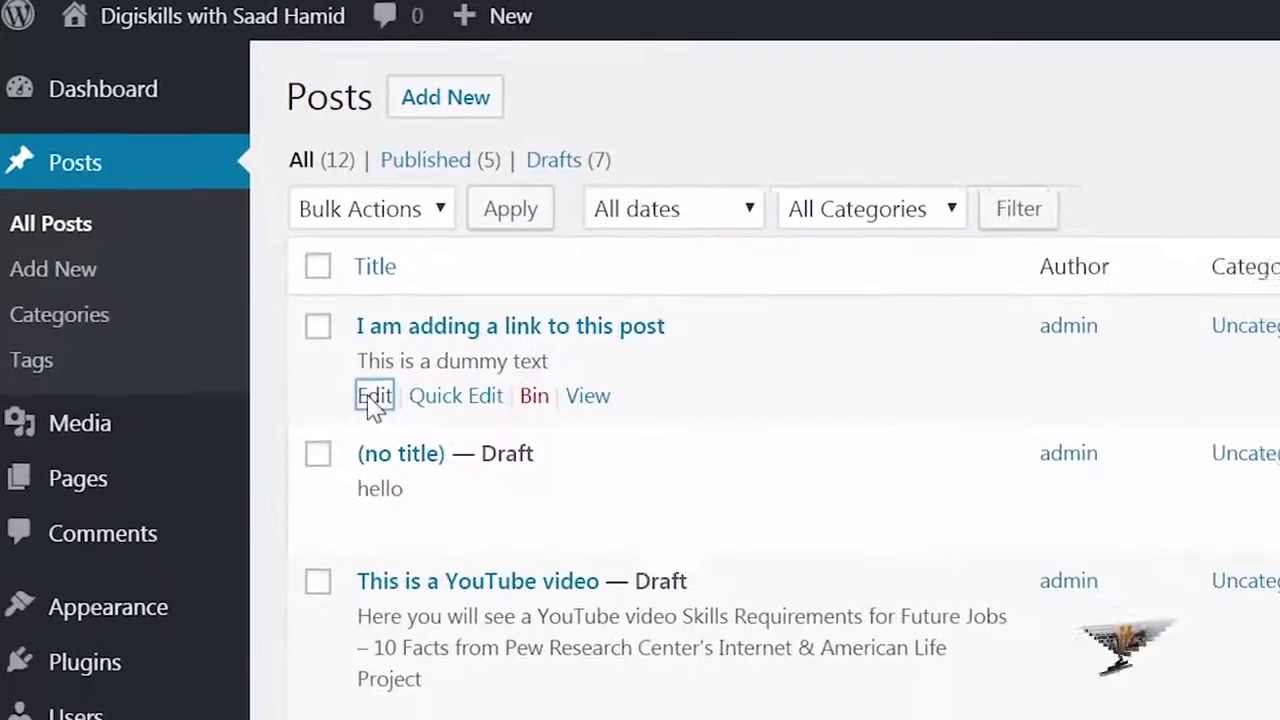
left_click(794, 578)
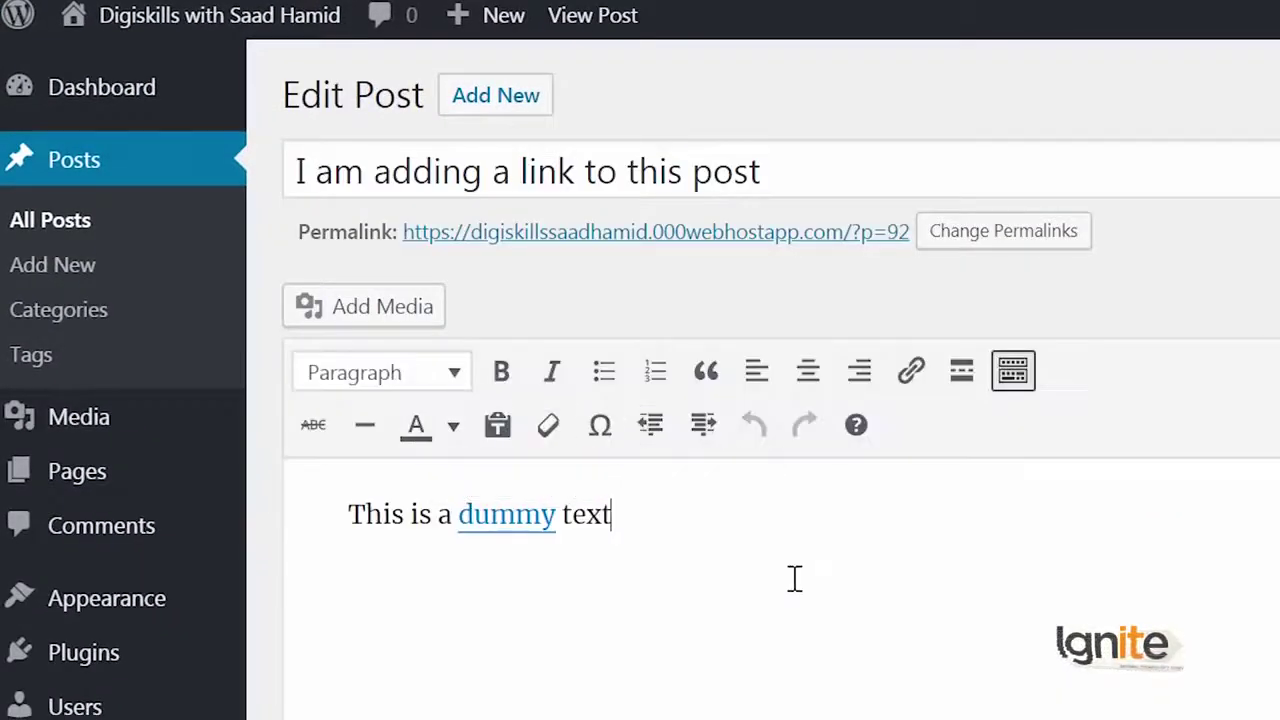
left_click(520, 507)
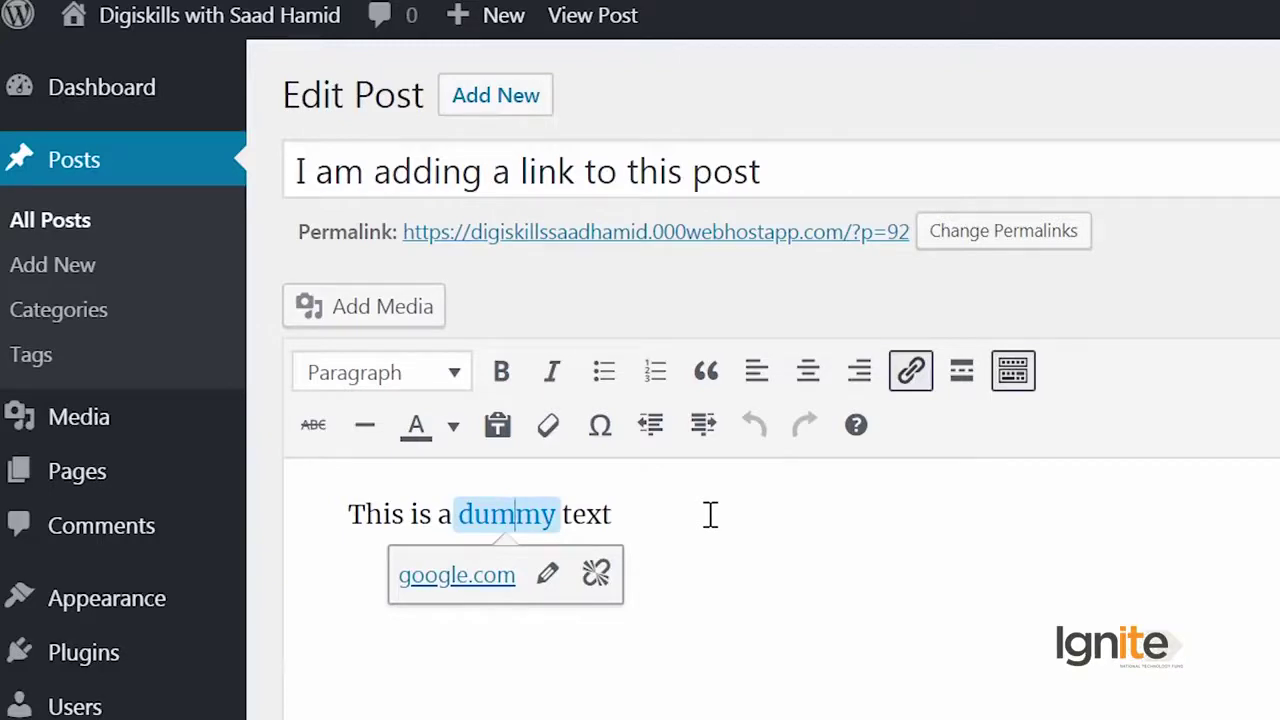
left_click(548, 575)
left_click(563, 577)
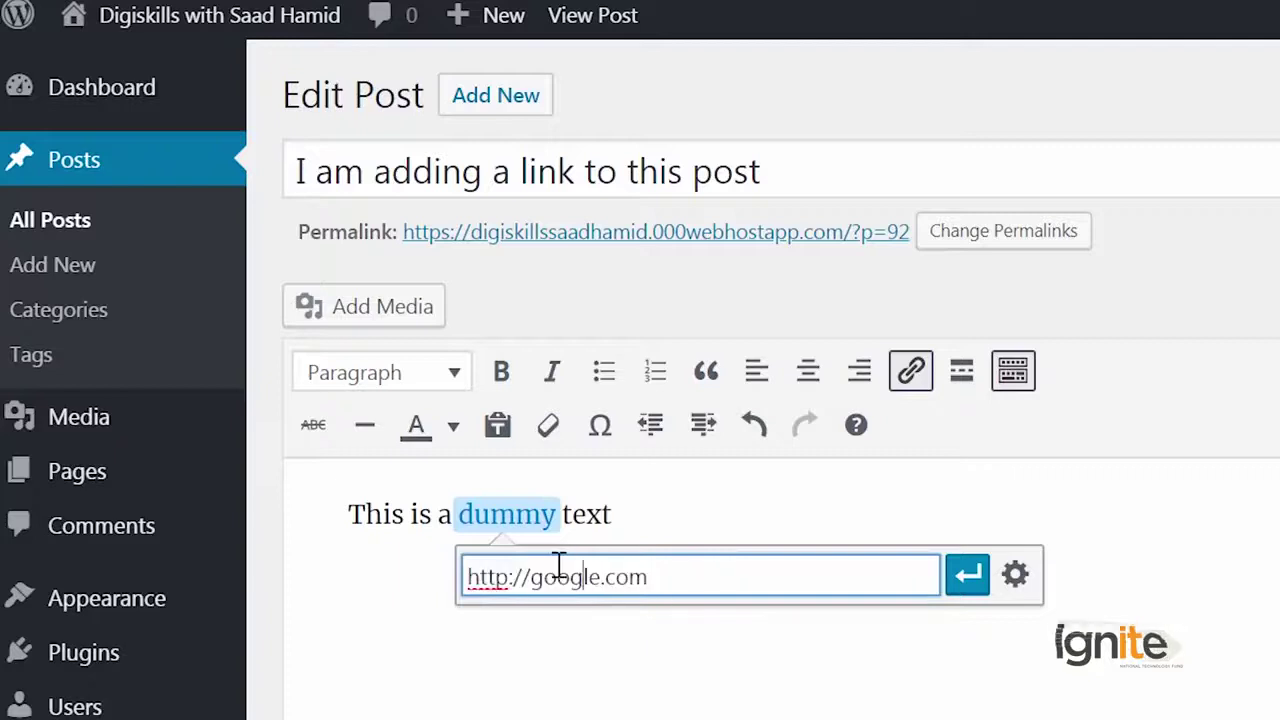
left_click_drag(531, 577, 674, 577)
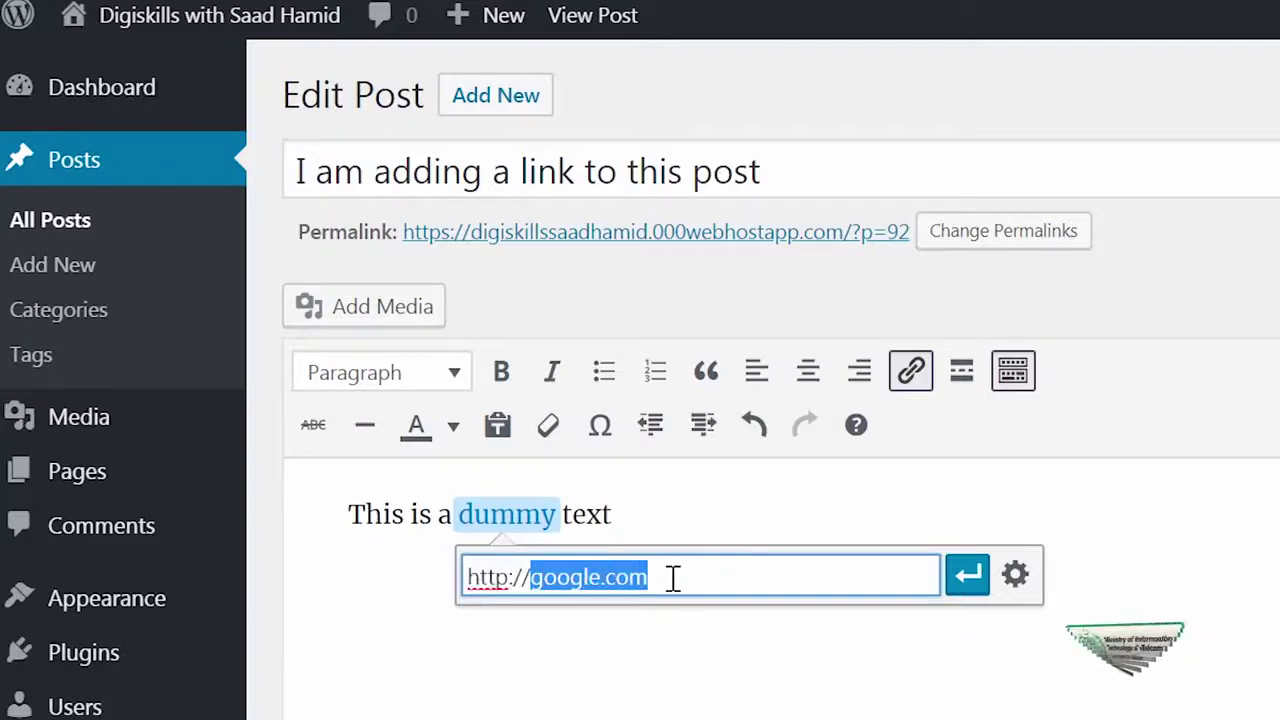
type("youtub")
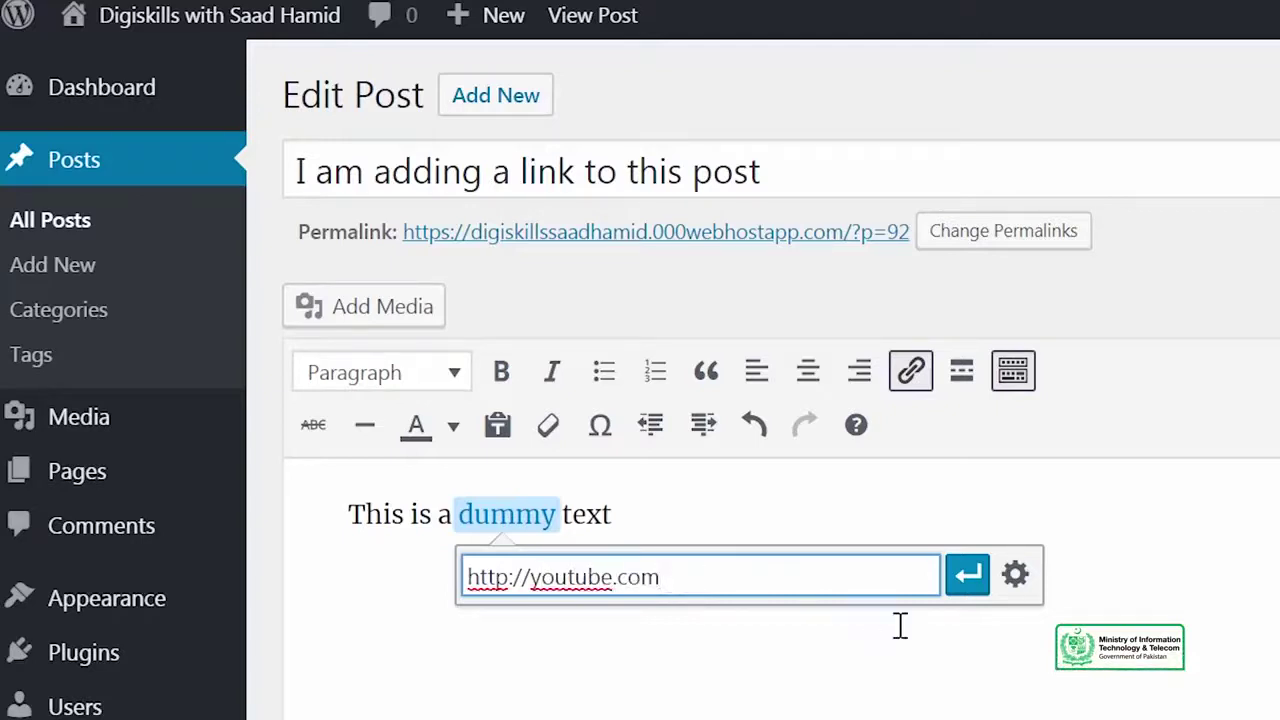
left_click(967, 574)
left_click(905, 547)
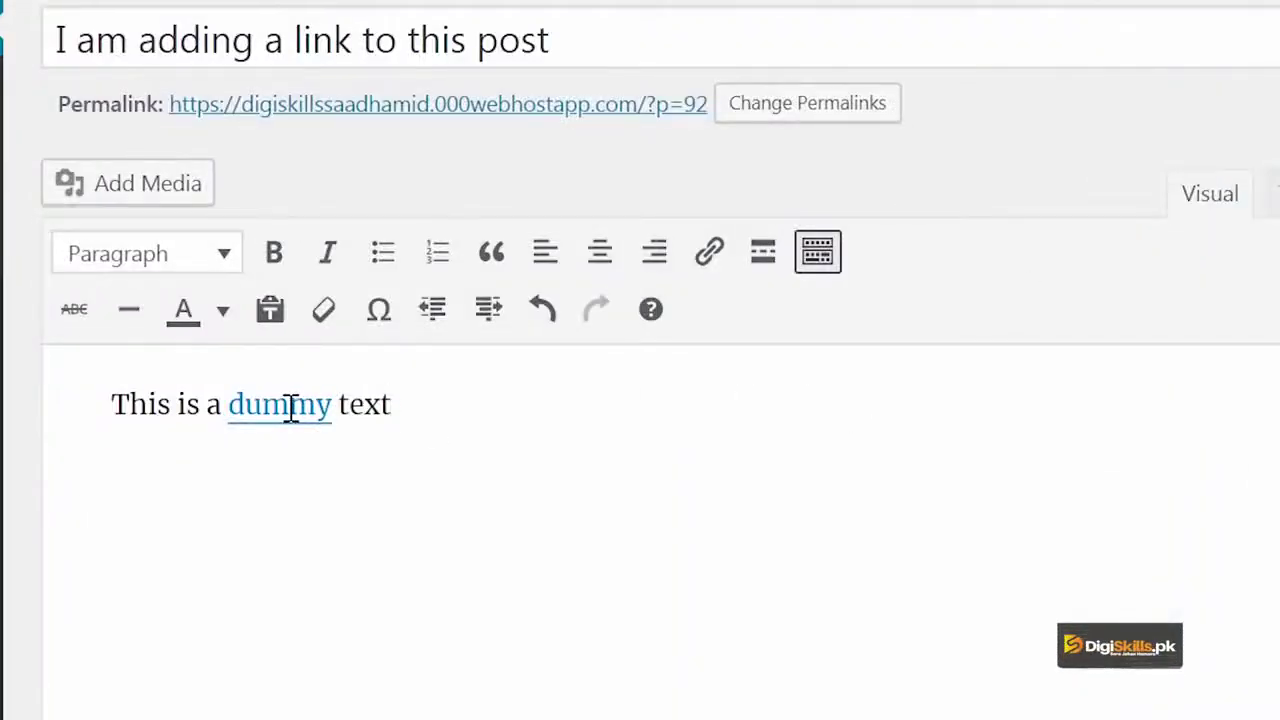
Step: Open the advanced link options for the word "dummy" and set the link to open in a new tab
left_click(290, 408)
left_click(333, 466)
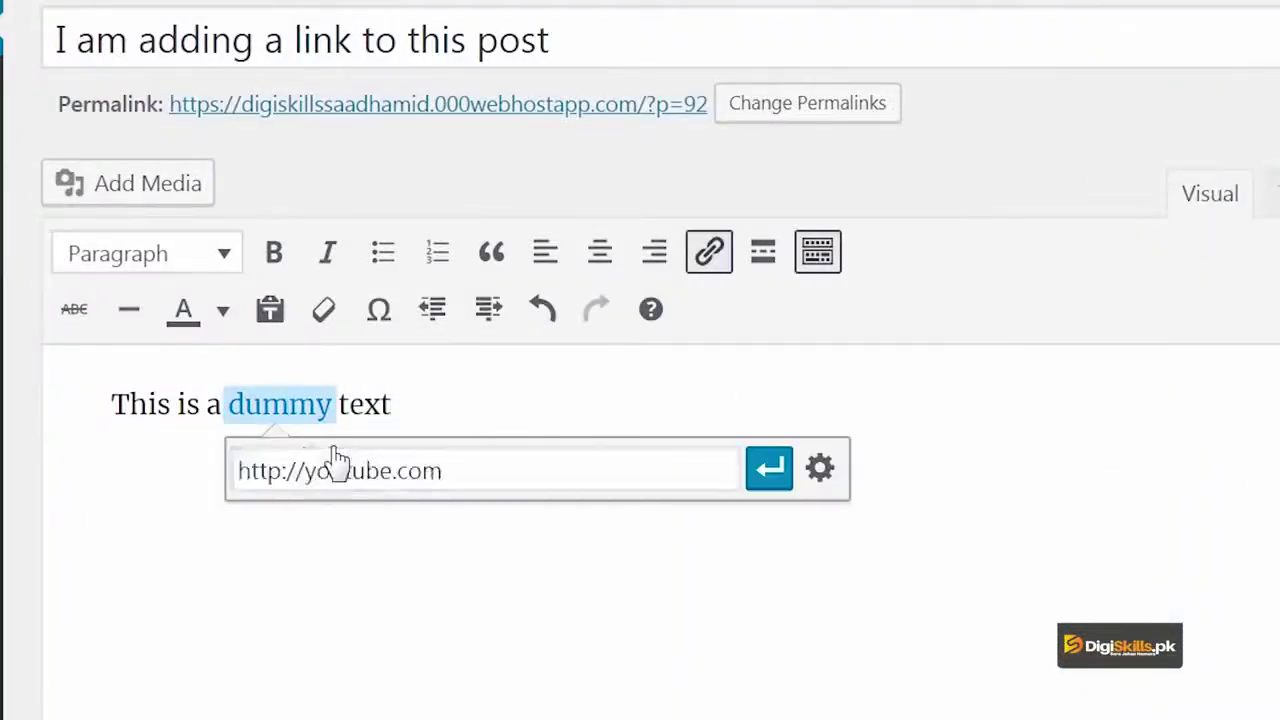
left_click(820, 475)
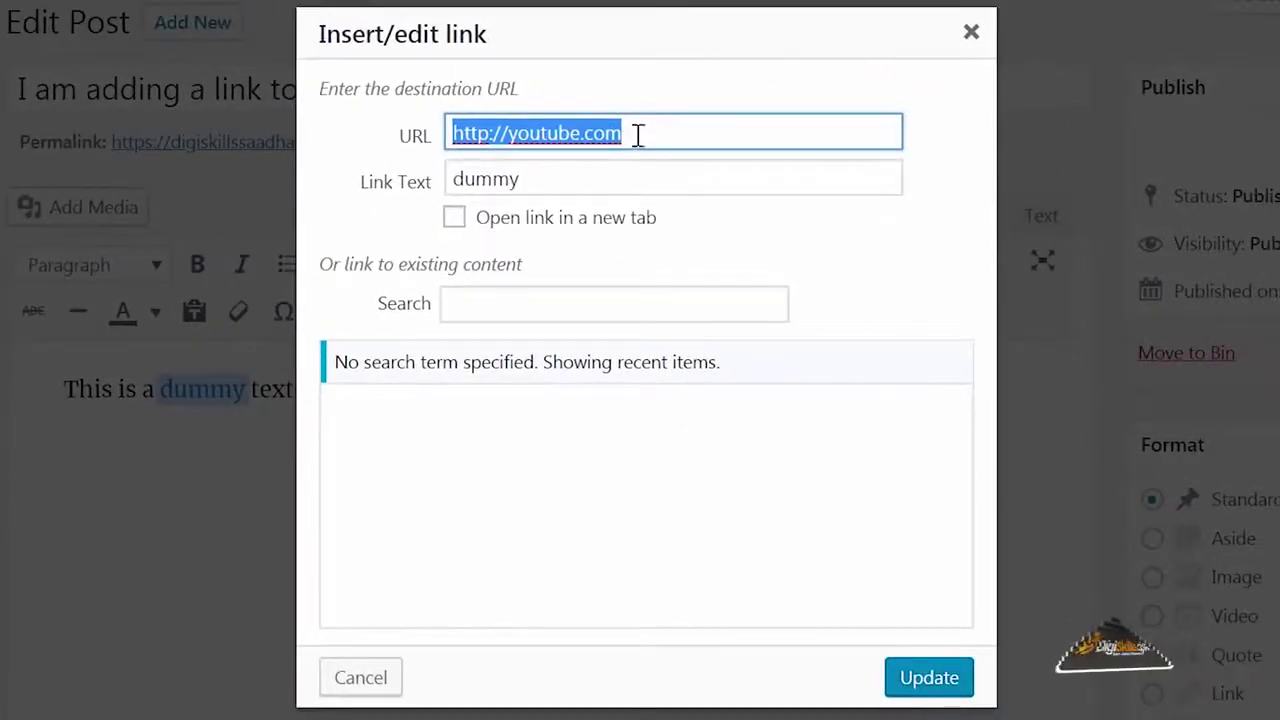
left_click(639, 137)
left_click(617, 177)
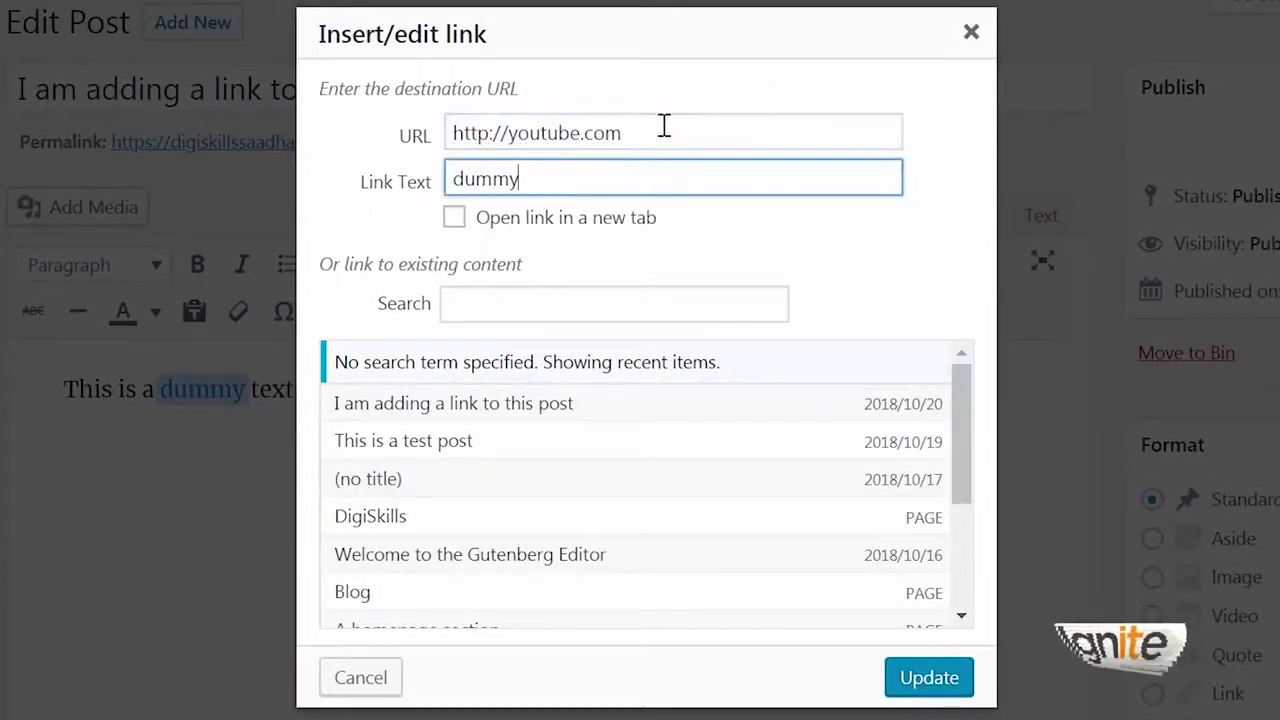
left_click(675, 138)
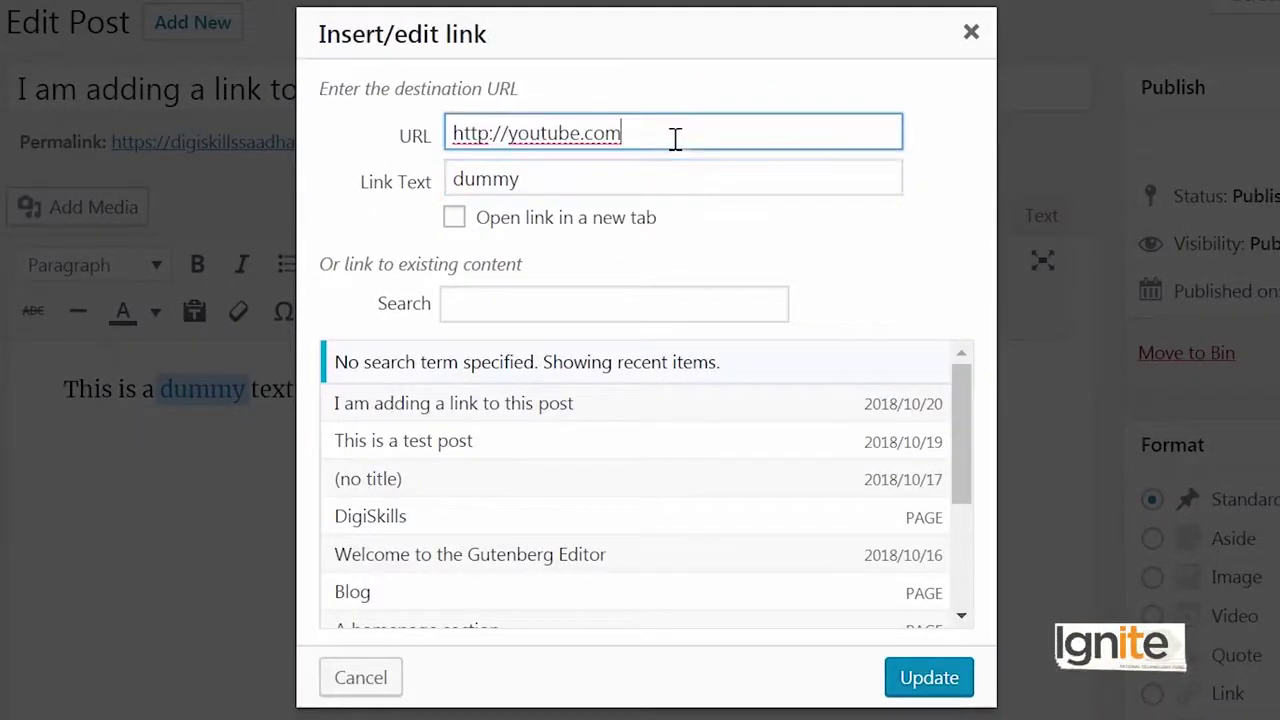
left_click(578, 226)
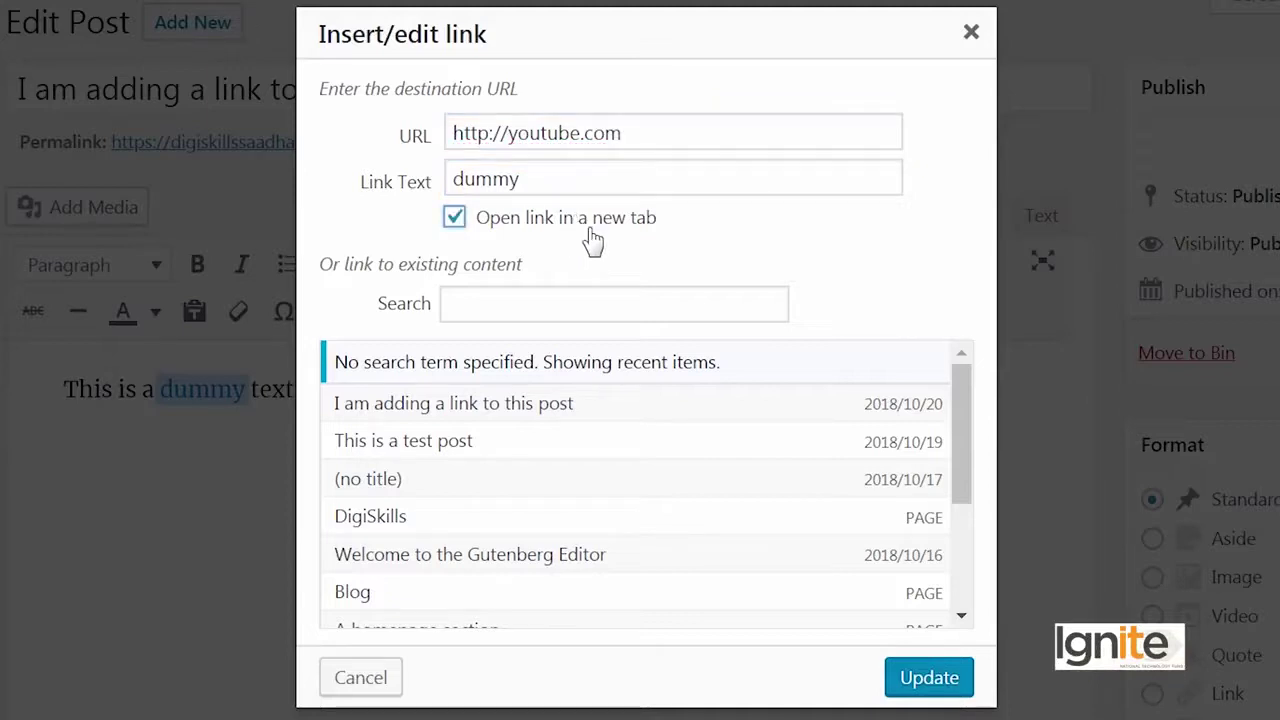
Step: Point the "dummy" link to the site's existing About page and check the link's HTML code in the post
left_click(561, 303)
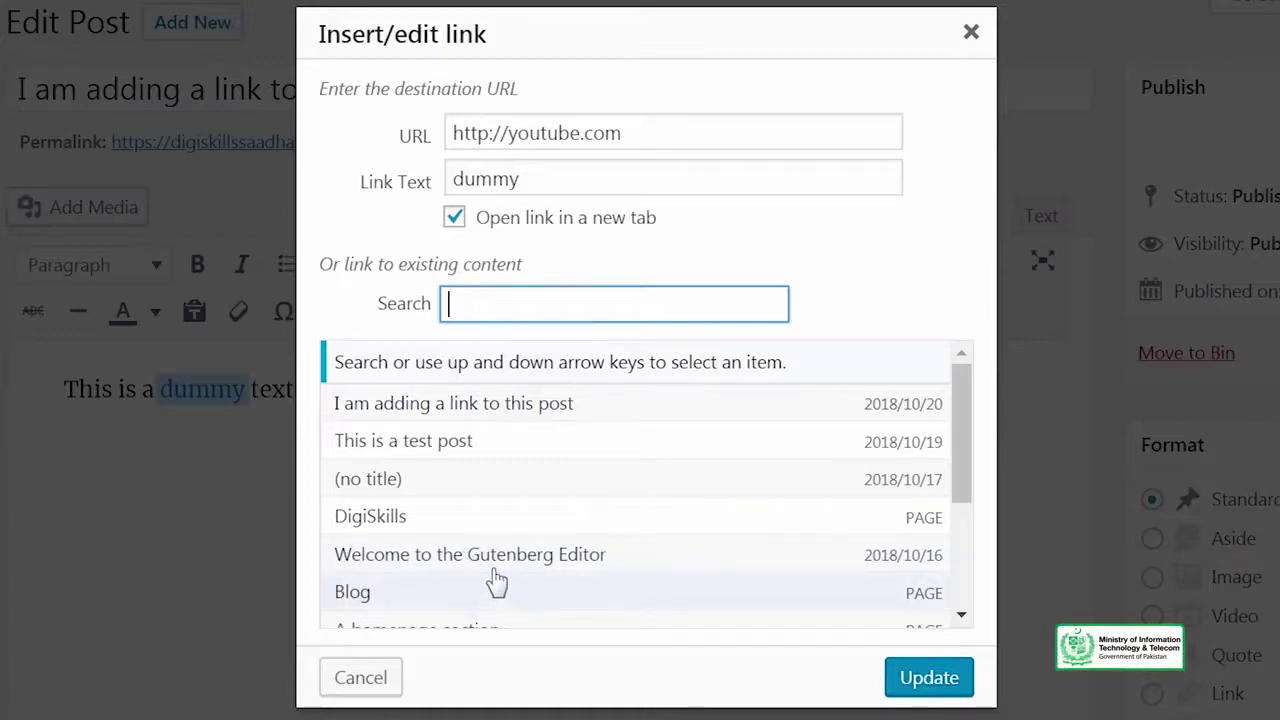
scroll(509, 514, "down", 3)
scroll(505, 514, "up", 3)
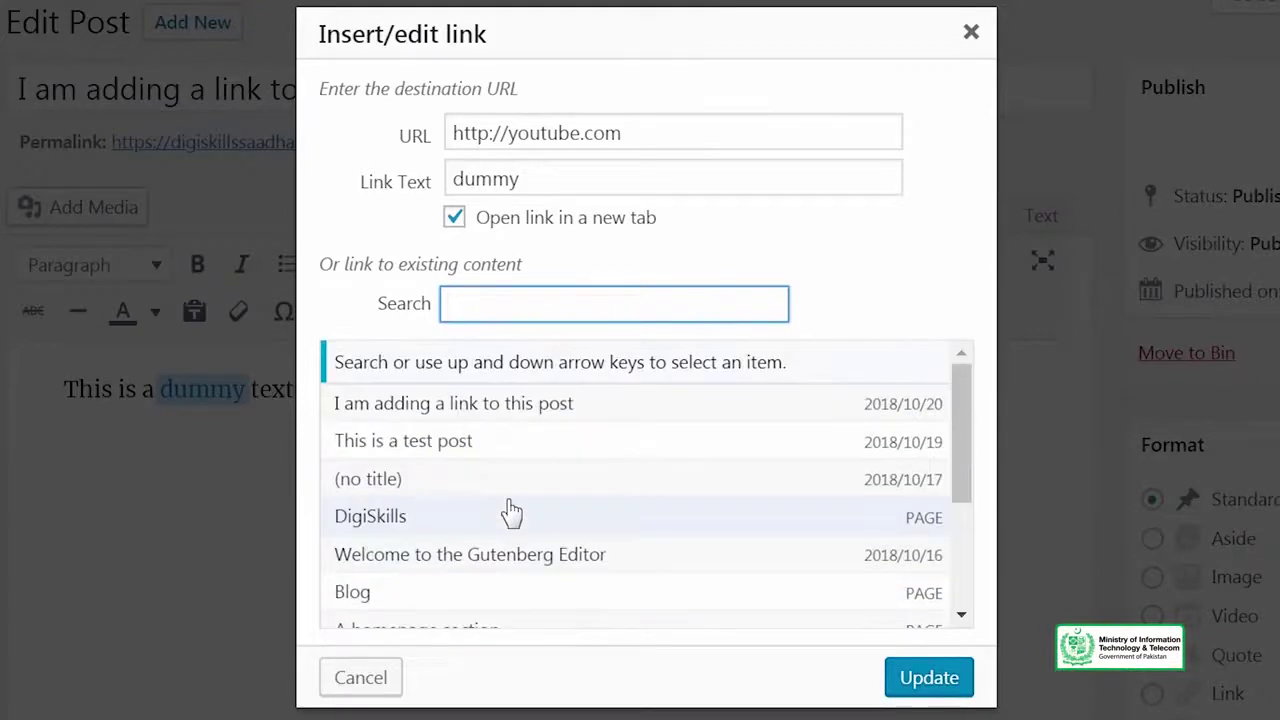
scroll(510, 513, "down", 3)
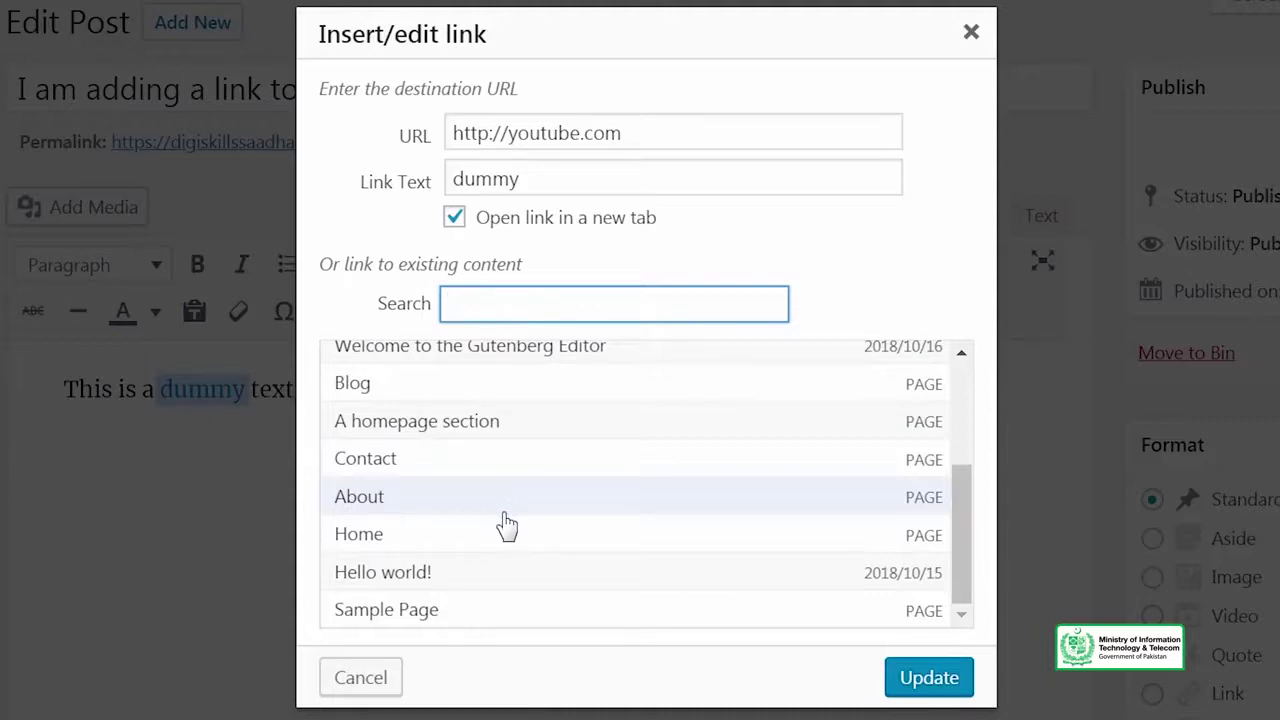
left_click(504, 512)
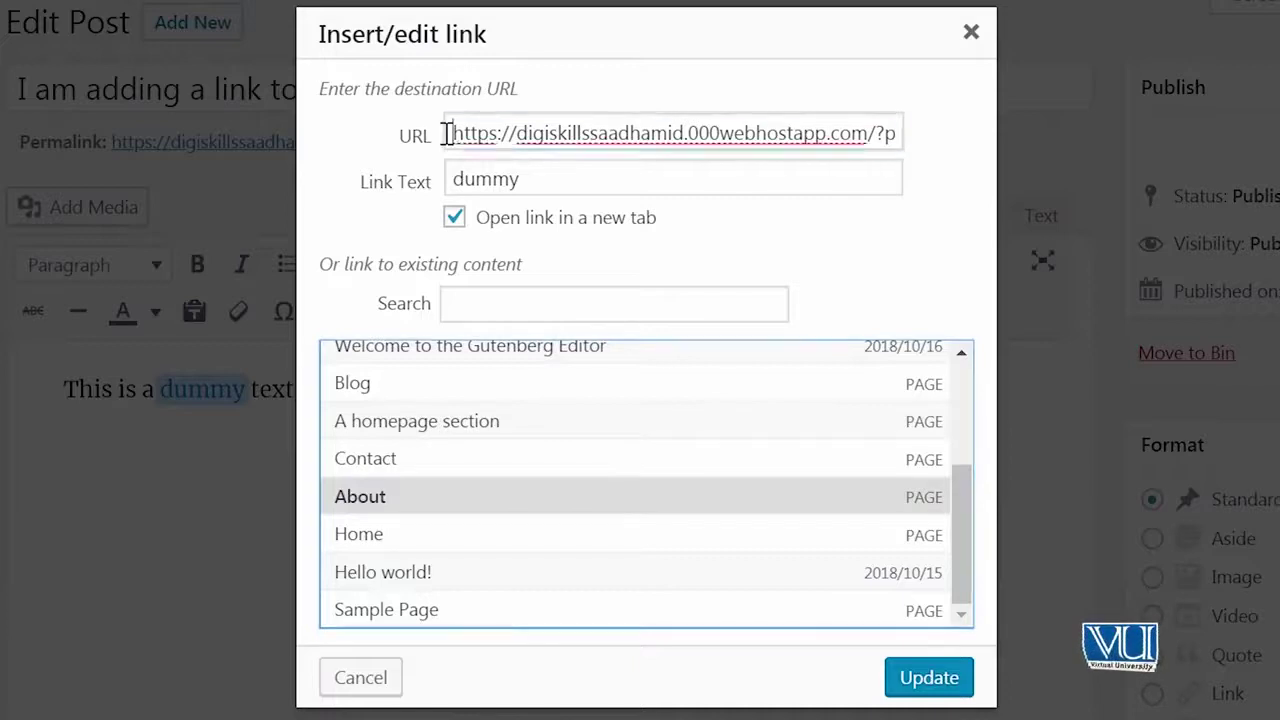
left_click_drag(452, 133, 923, 183)
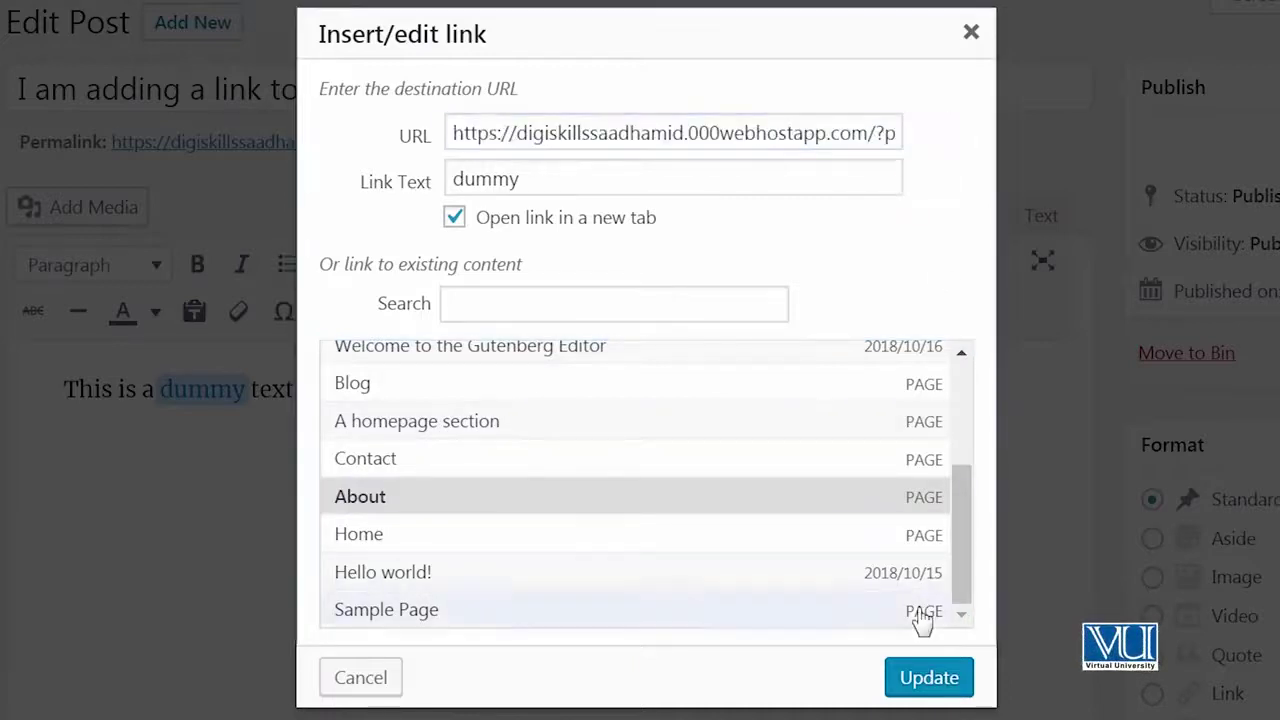
left_click(920, 674)
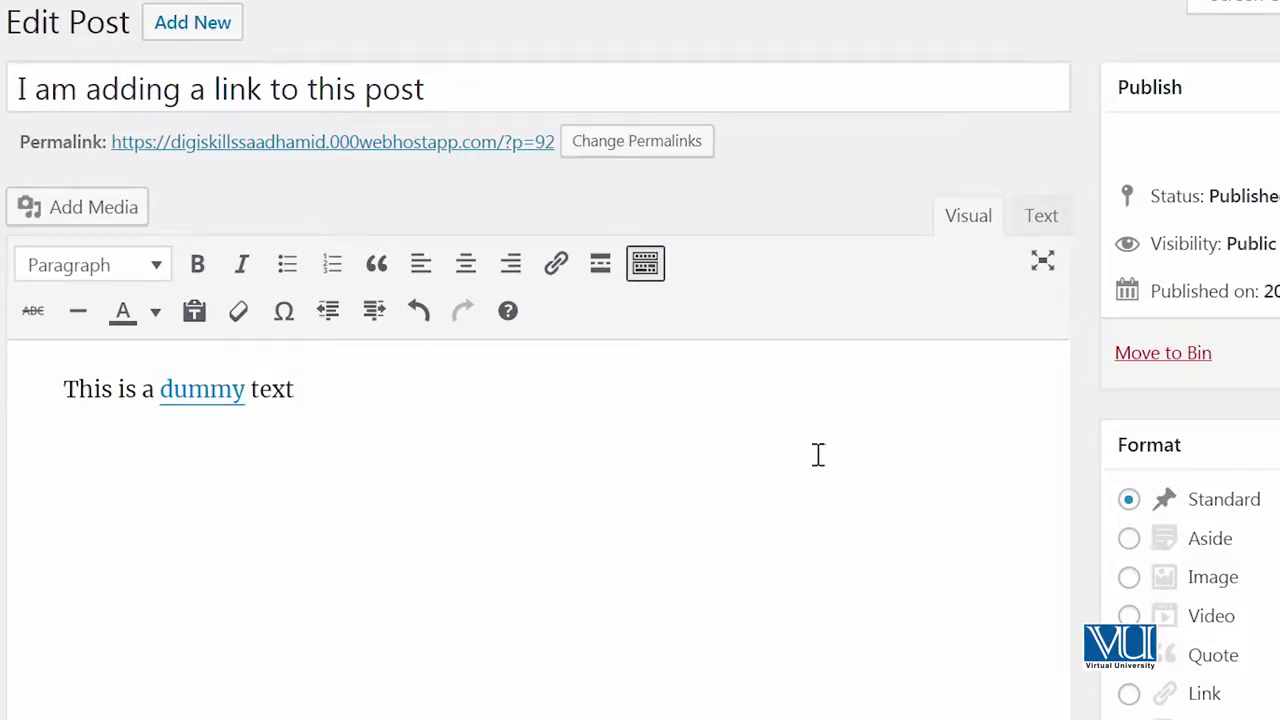
left_click(1044, 218)
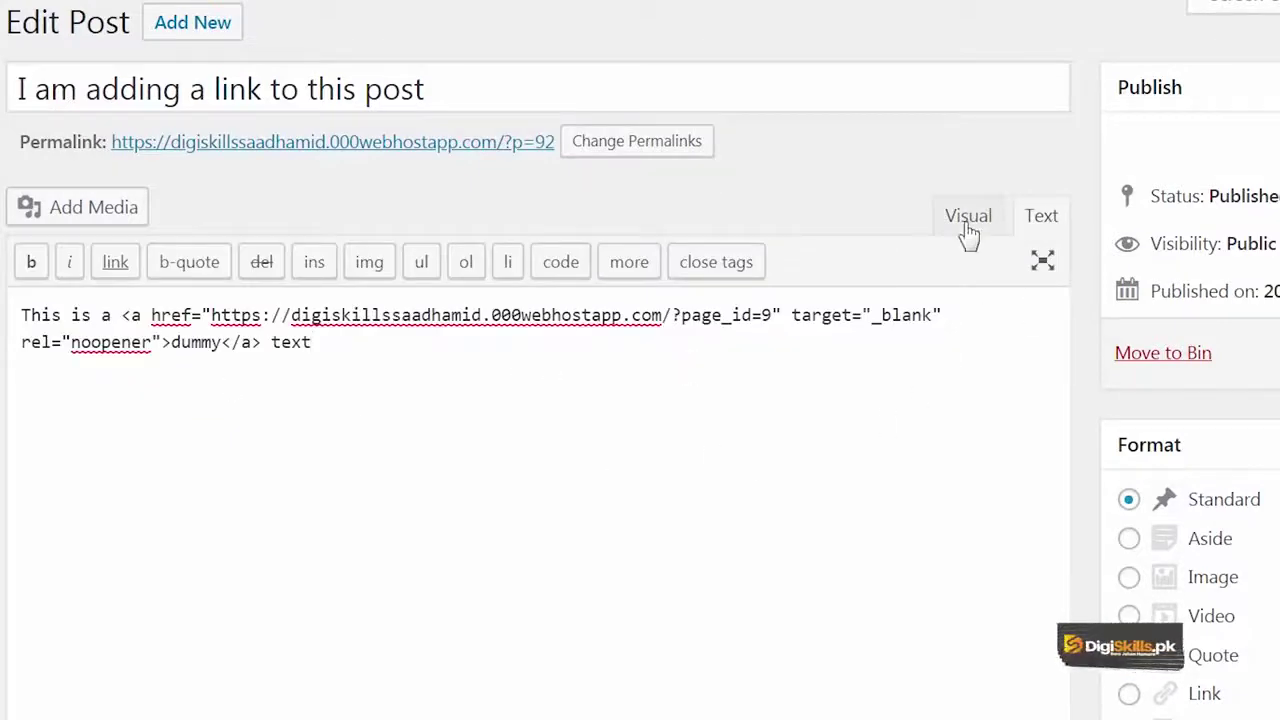
left_click(968, 222)
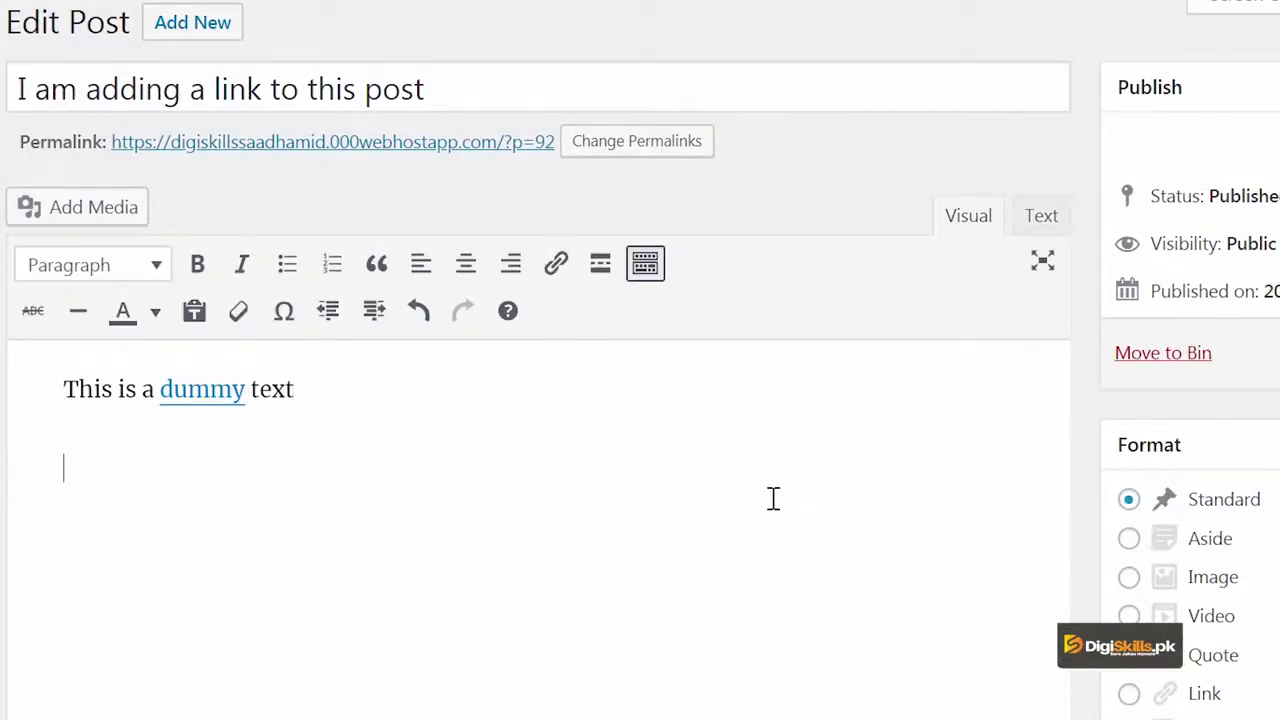
Step: Insert the Golden Gate Bridge image from the media library into the post below the dummy text
left_click(95, 208)
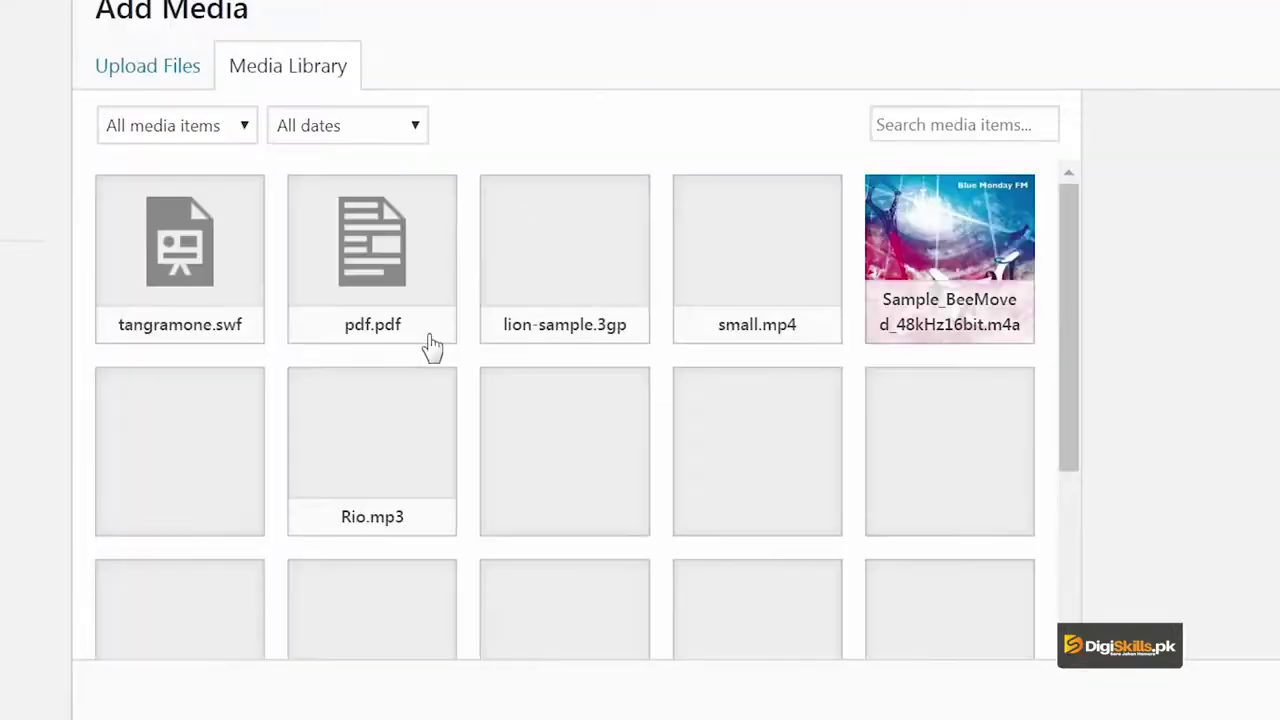
scroll(775, 400, "down", 3)
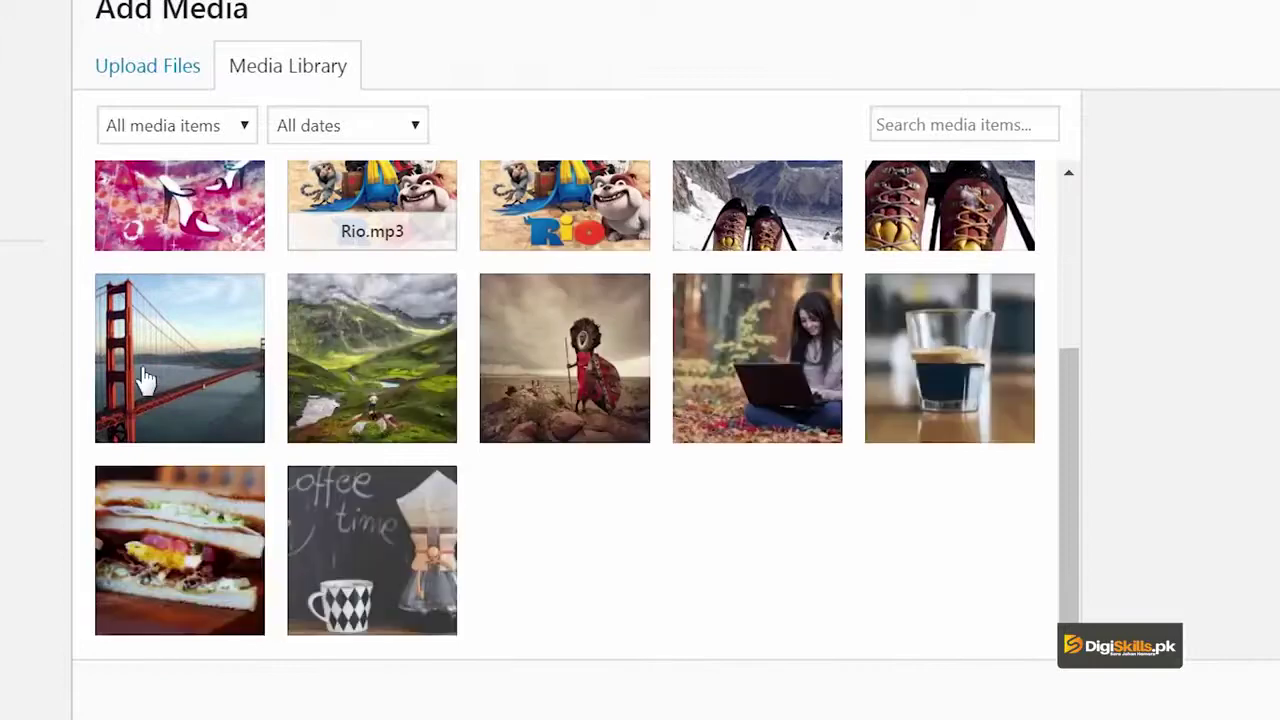
left_click(143, 371)
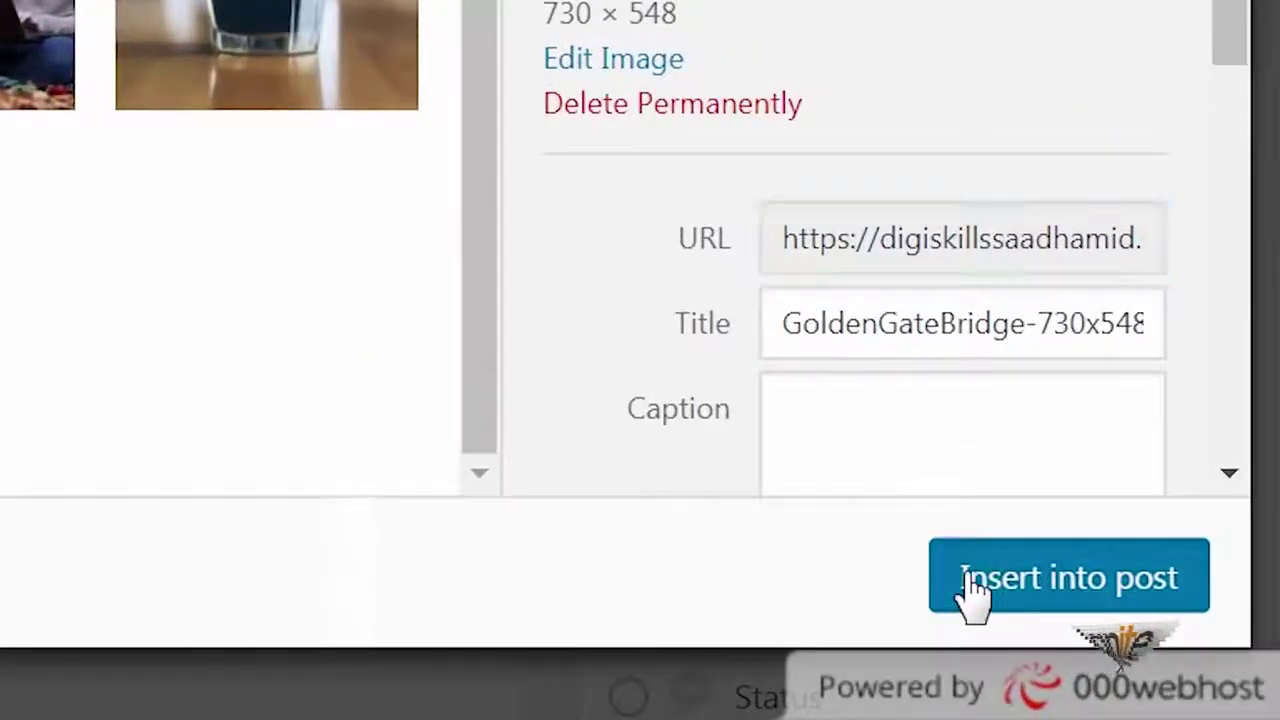
left_click(992, 604)
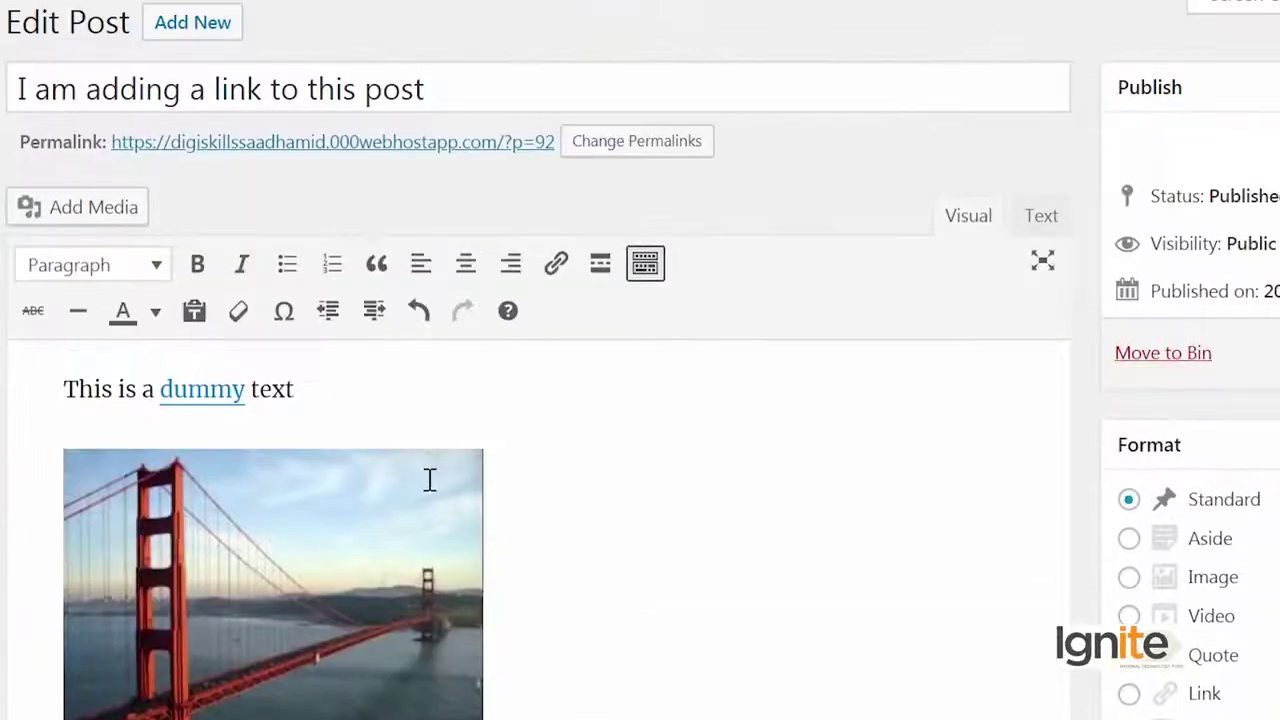
left_click(438, 203)
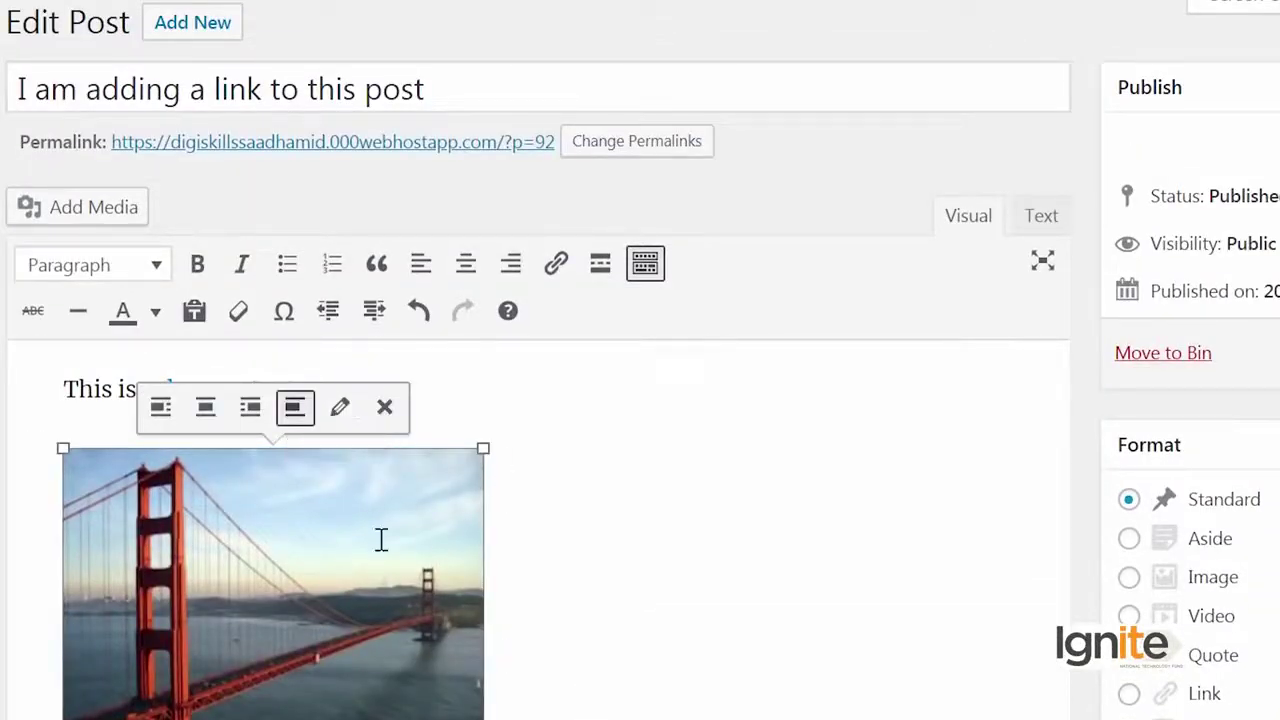
left_click(557, 263)
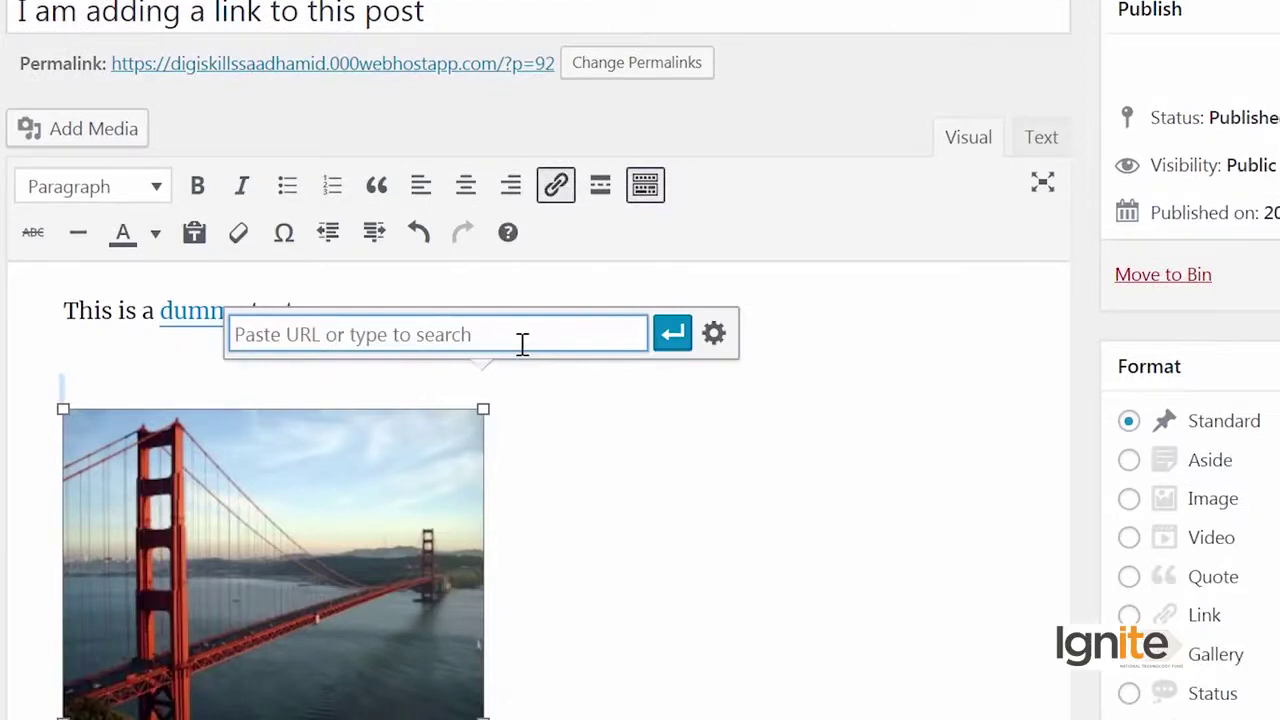
type("http")
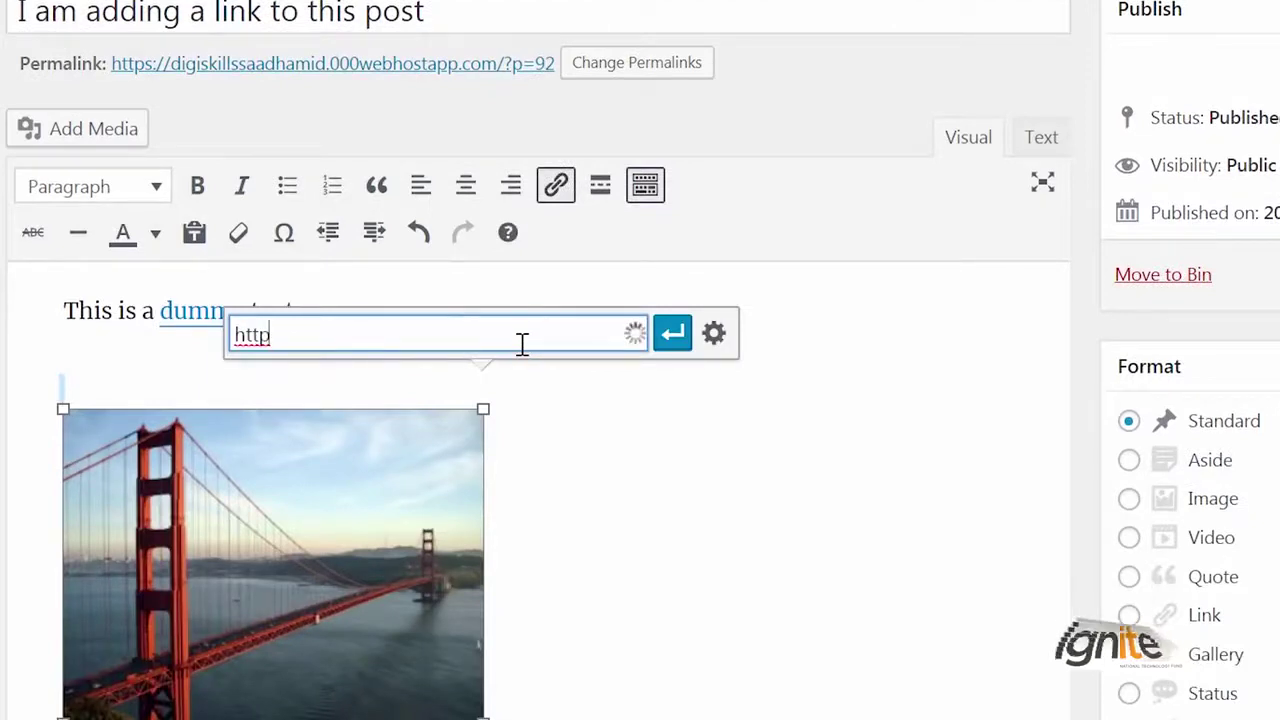
type("://google.com")
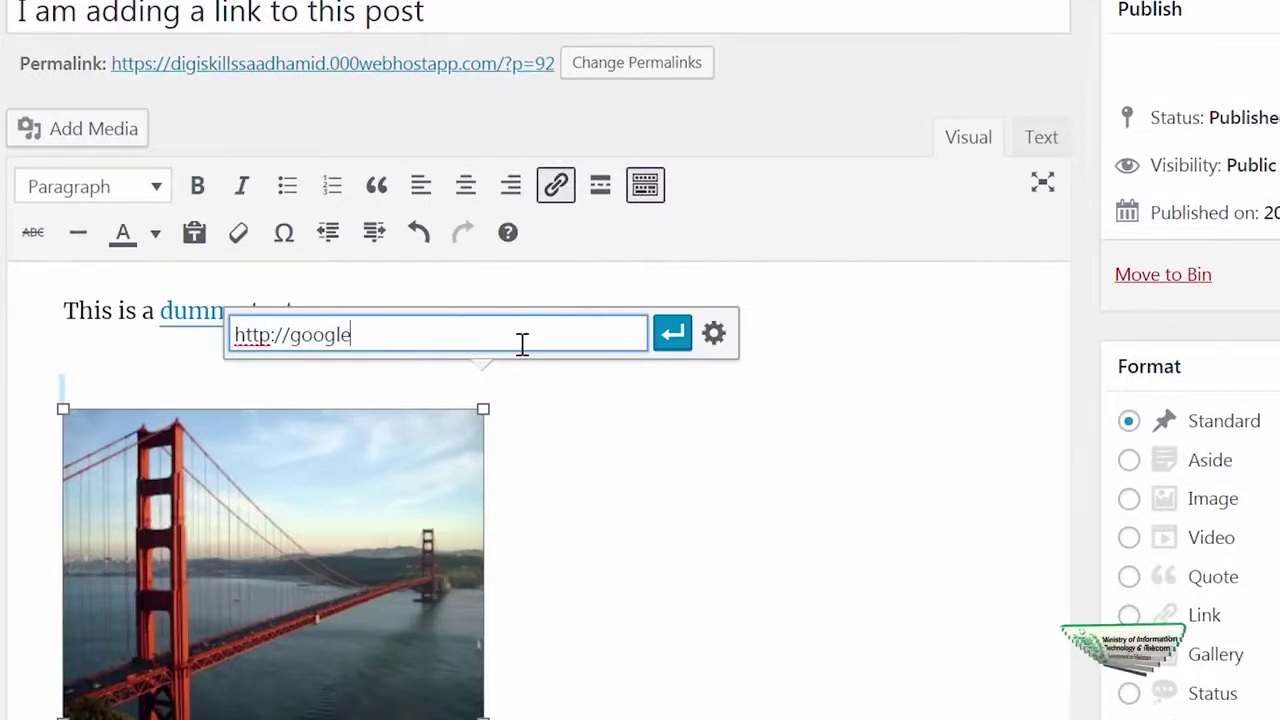
left_click(672, 333)
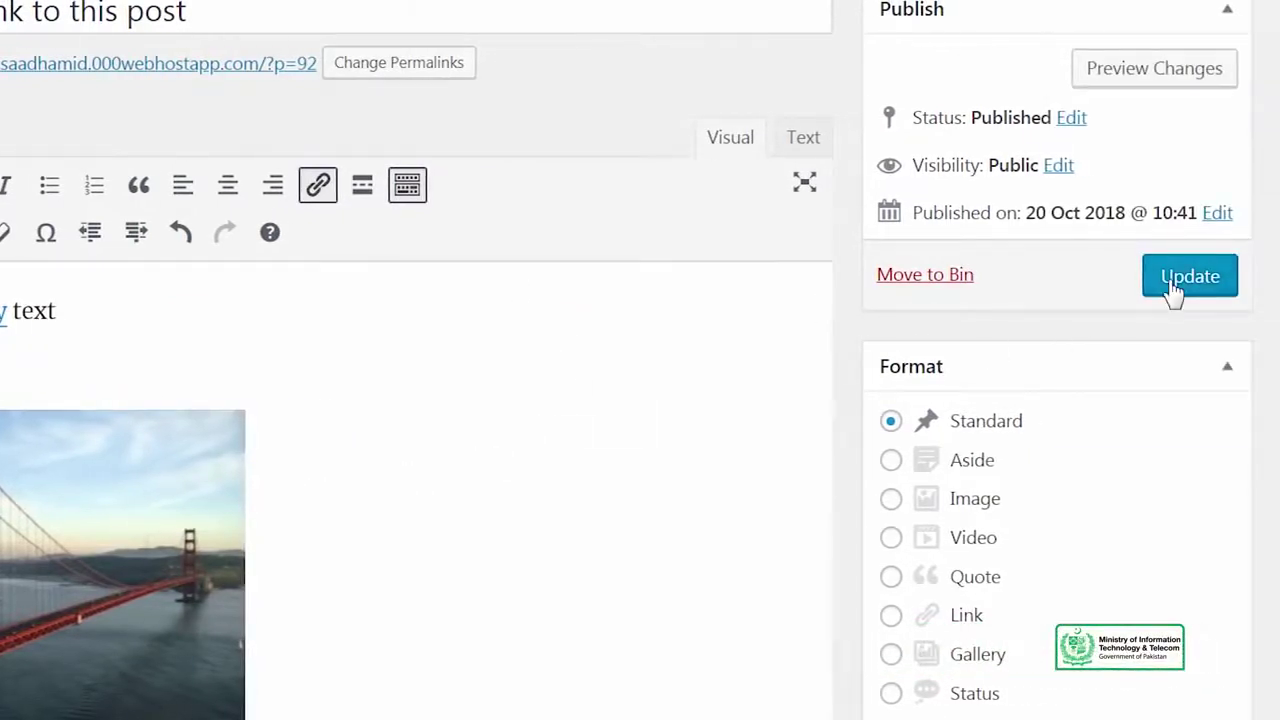
Step: Update the post and open its permalink in a new browser tab to check the linked image
left_click(1175, 288)
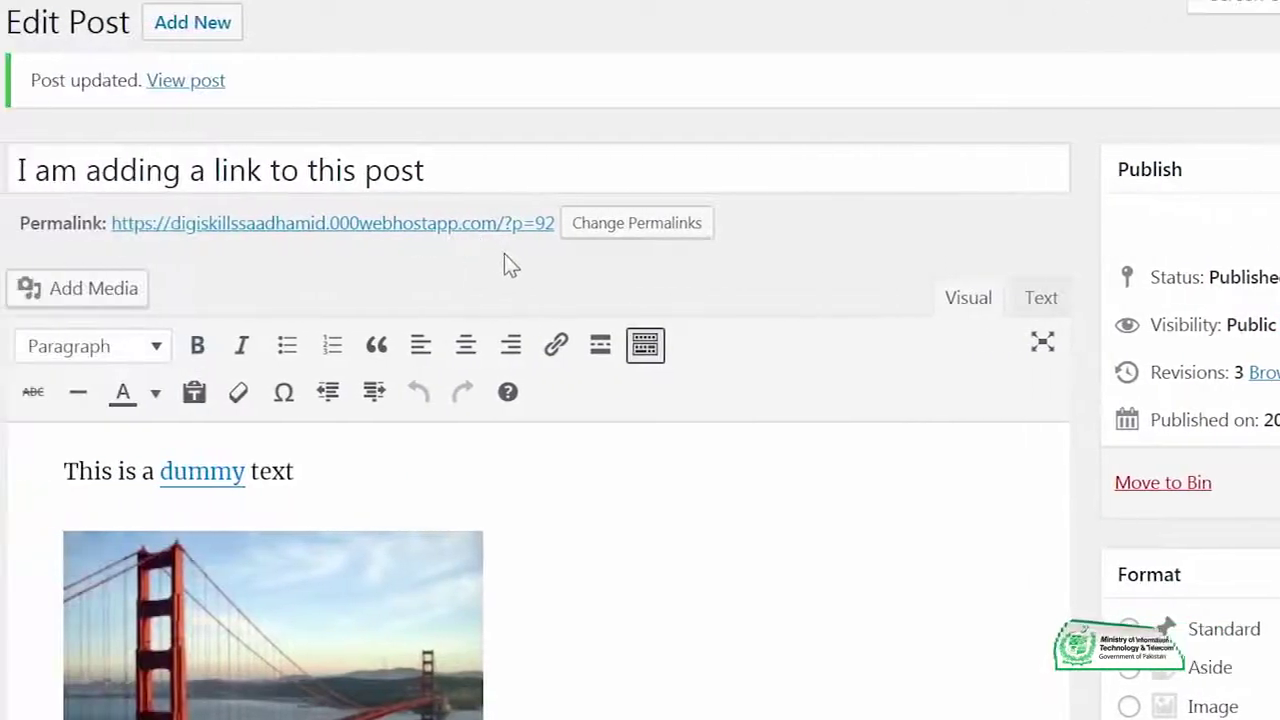
right_click(286, 233)
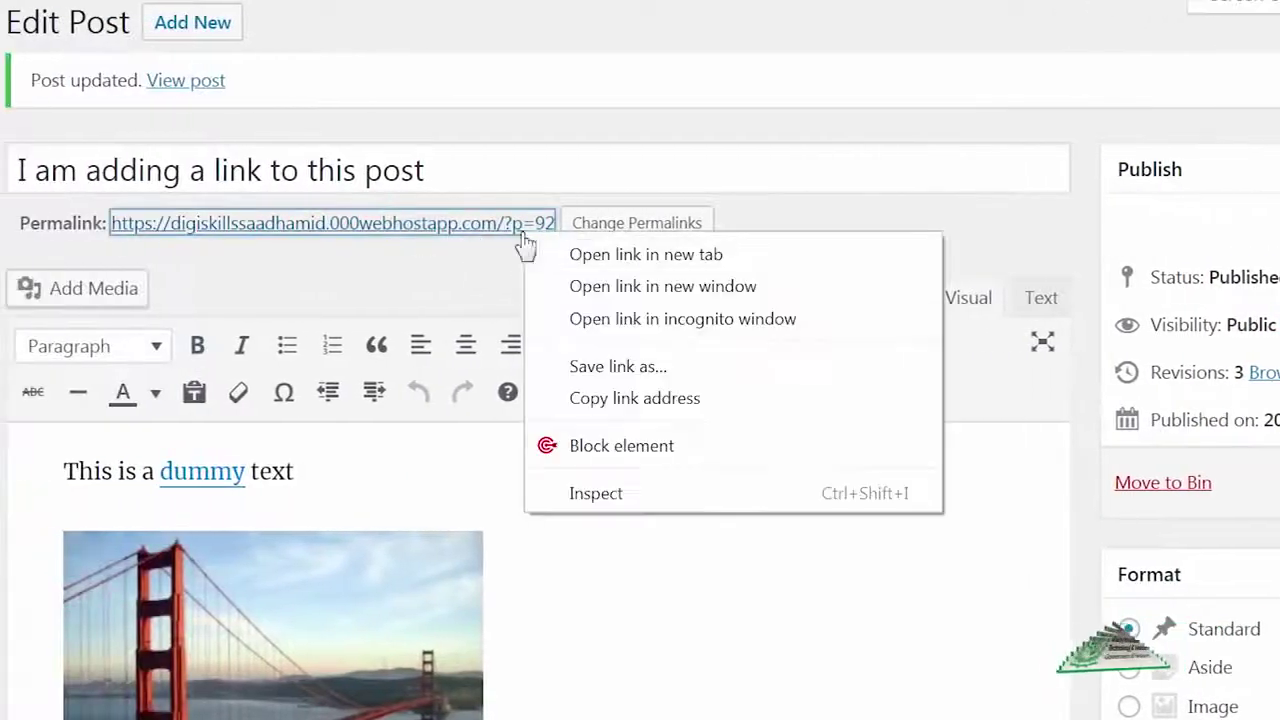
left_click(569, 254)
key("ctrl+Tab")
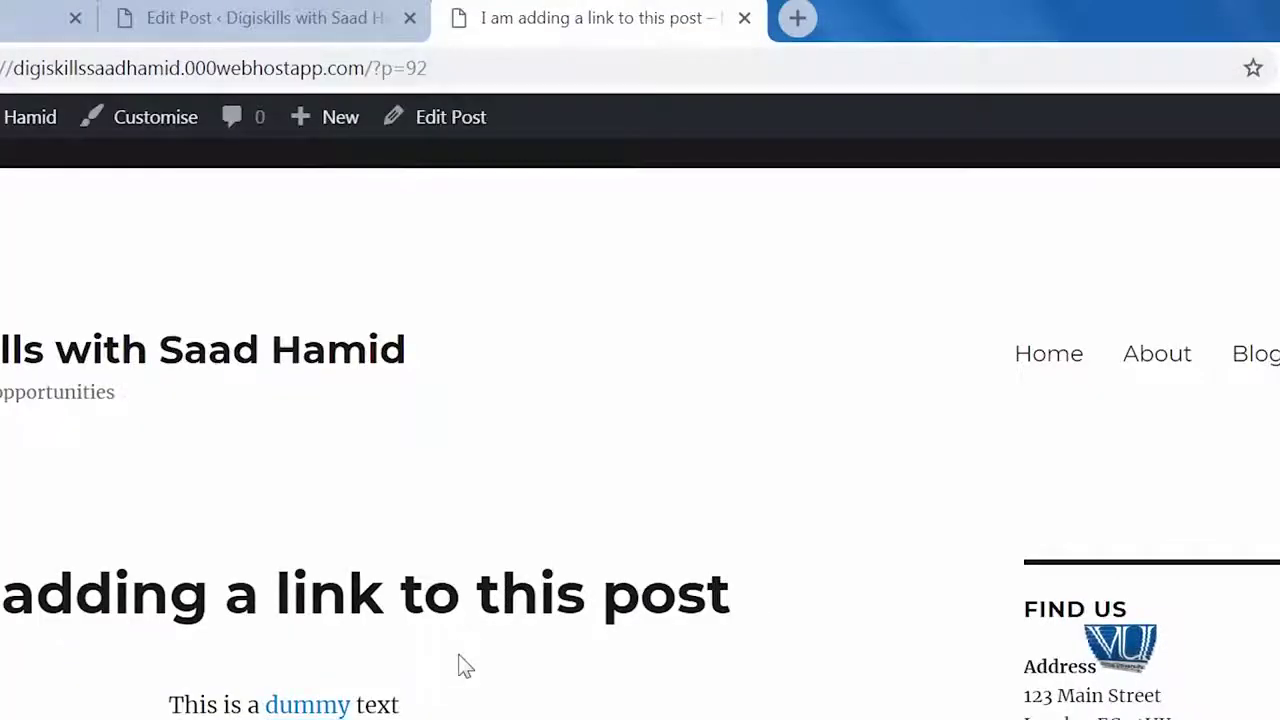
scroll(465, 666, "down", 3)
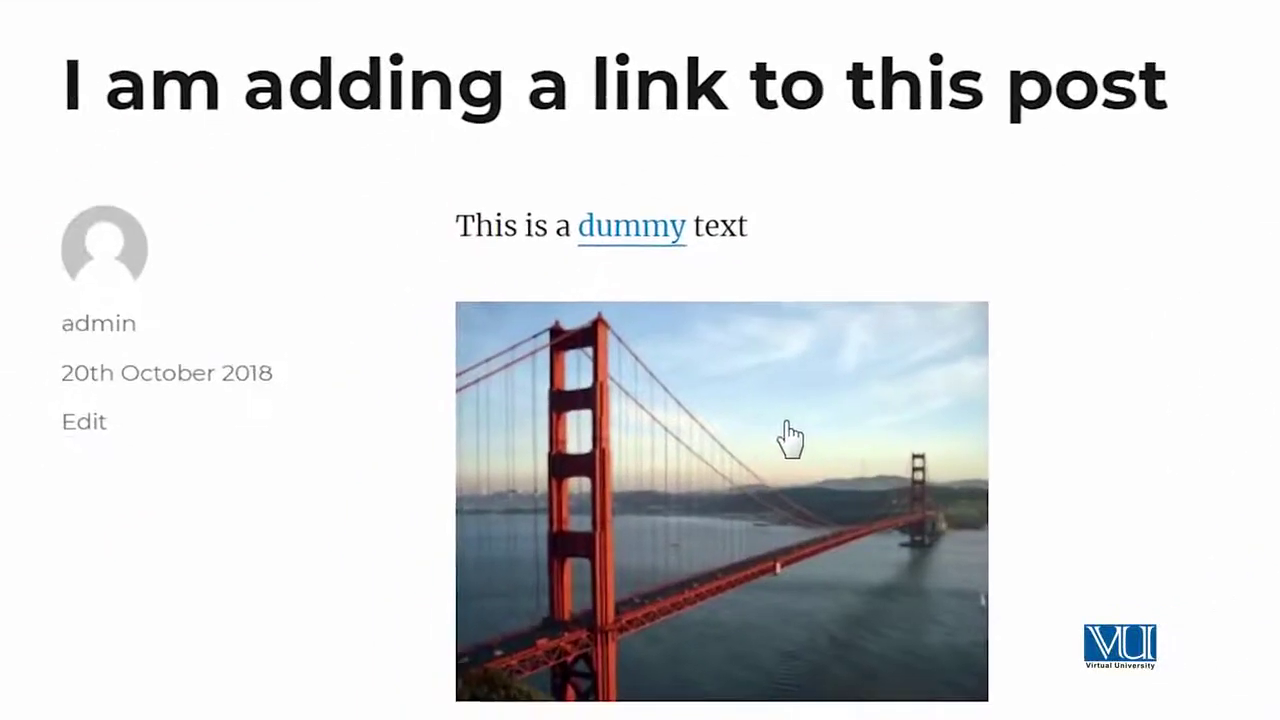
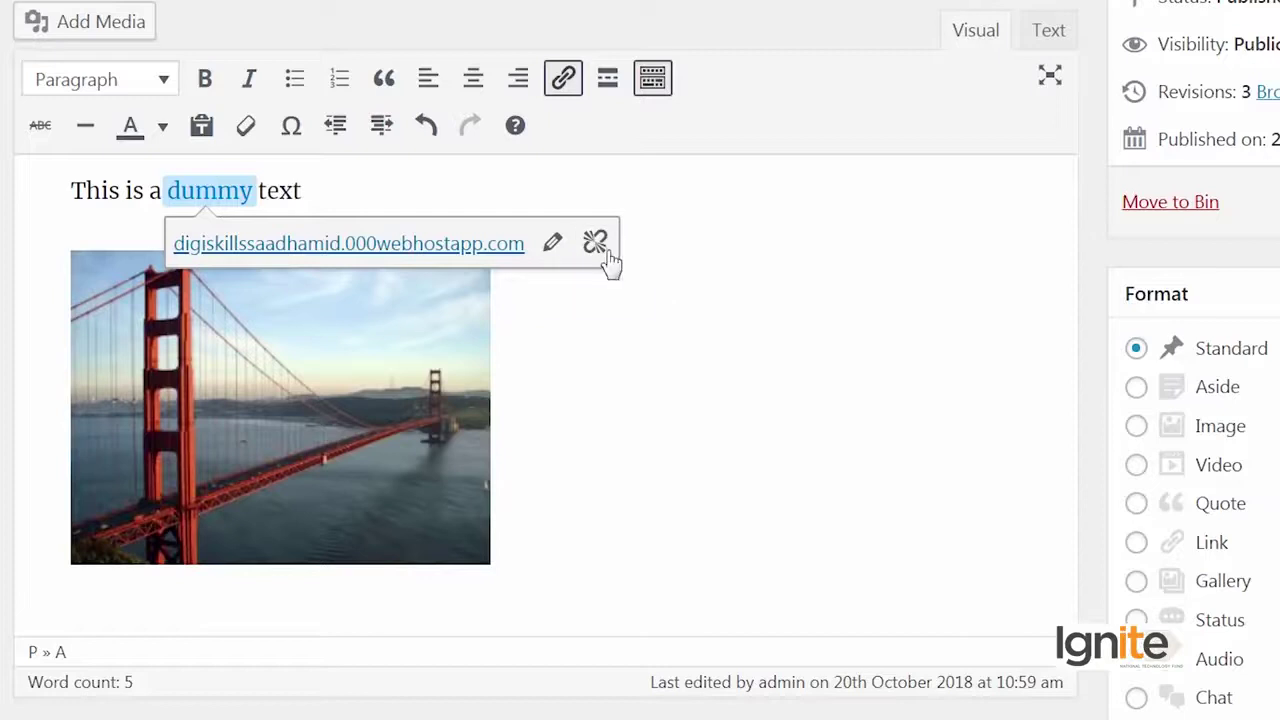
Step: Remove the link from the word "dummy" and delete the bridge image from the post
left_click(596, 243)
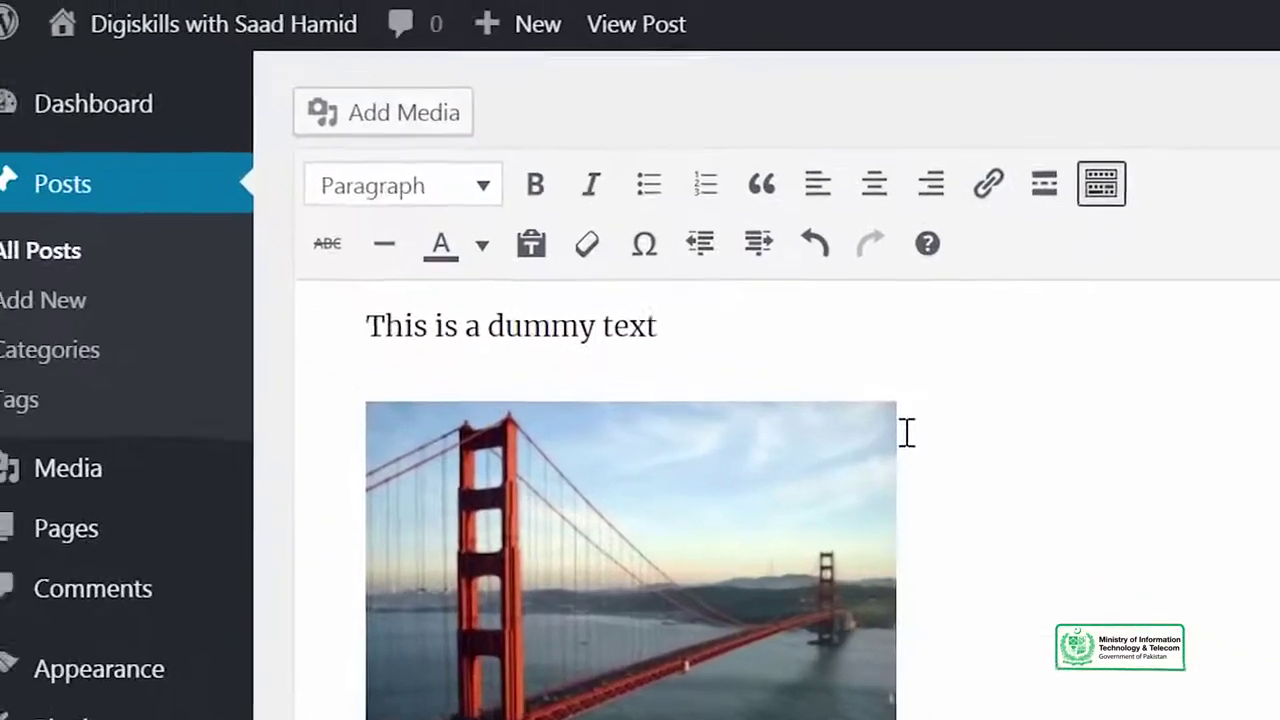
key("BackSpace")
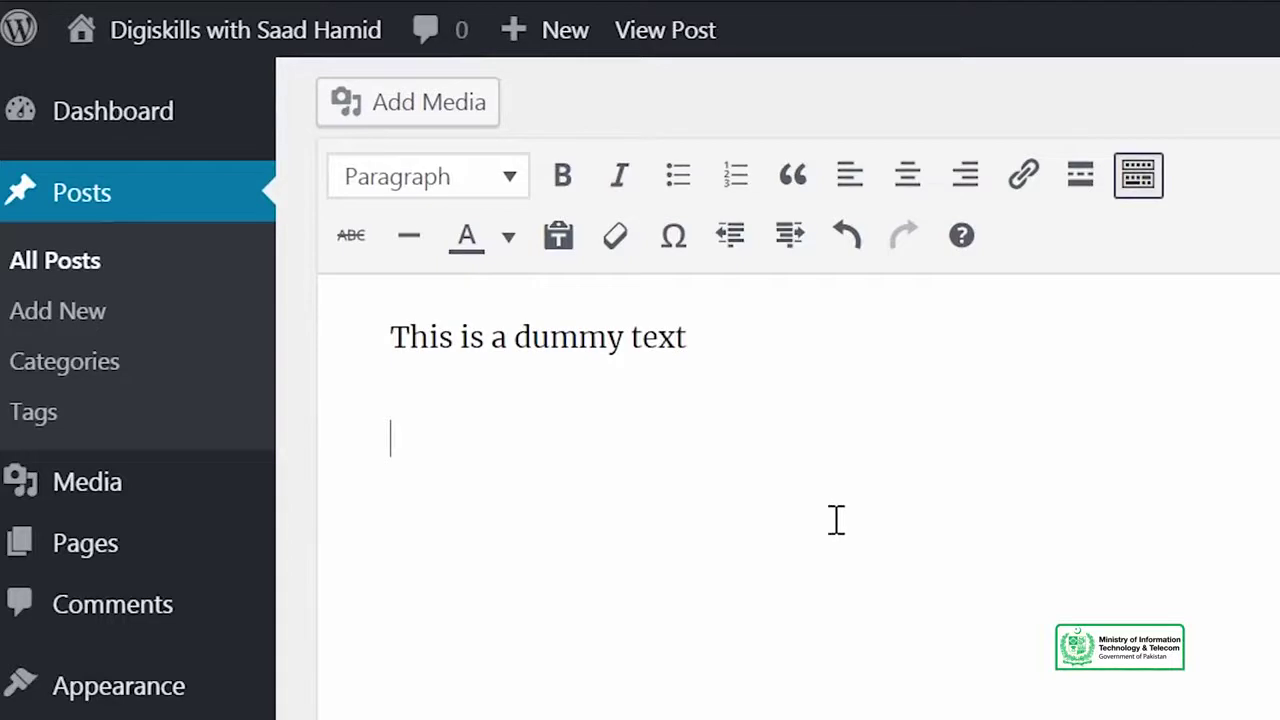
left_click(380, 113)
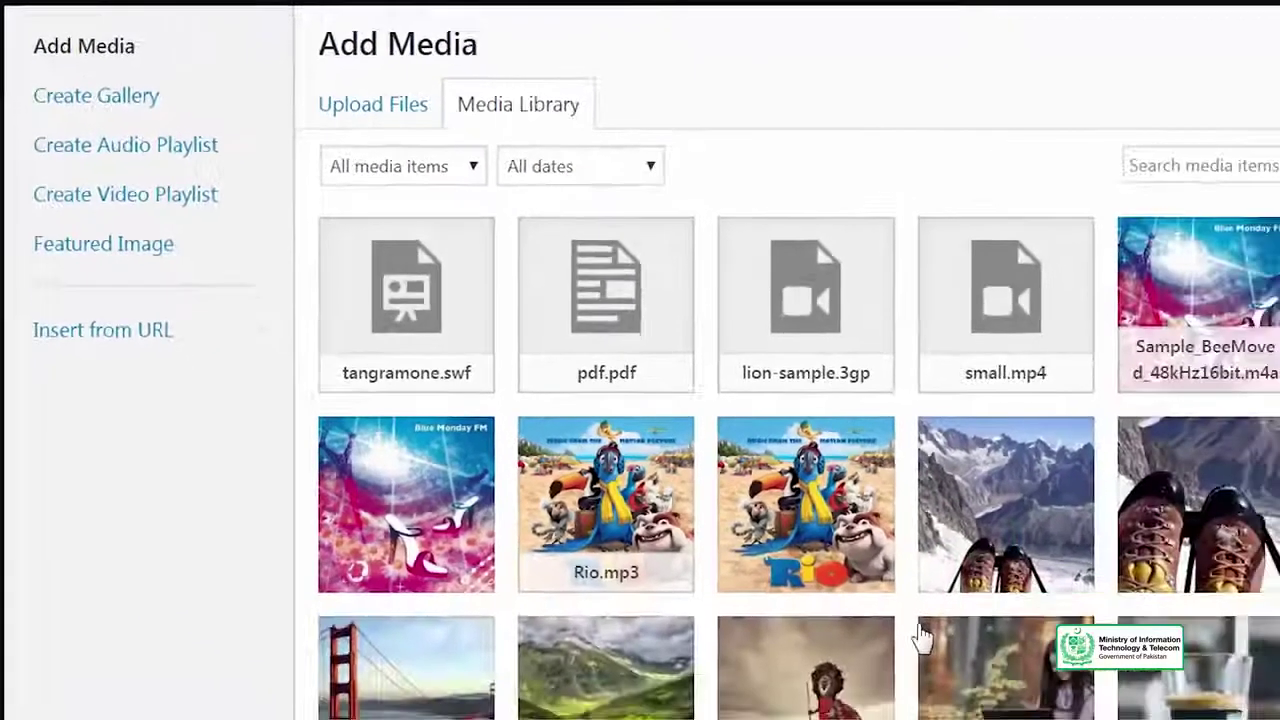
scroll(886, 606, "down", 3)
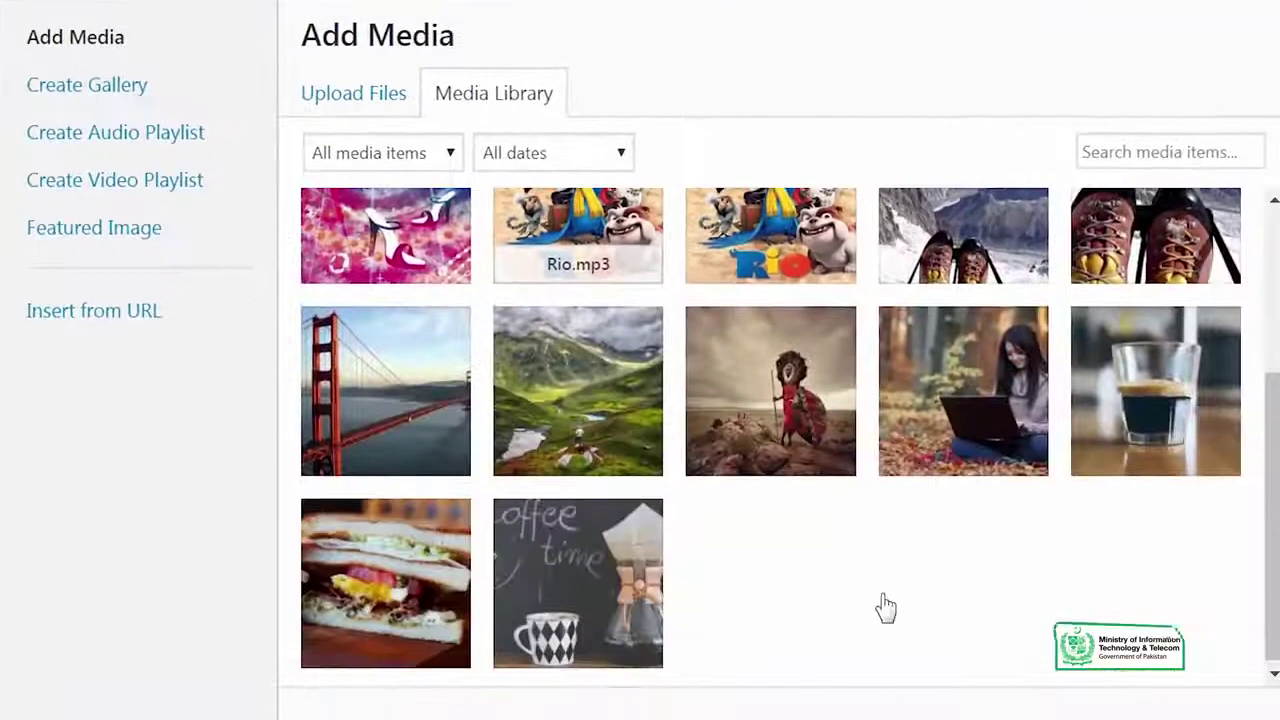
left_click(970, 257)
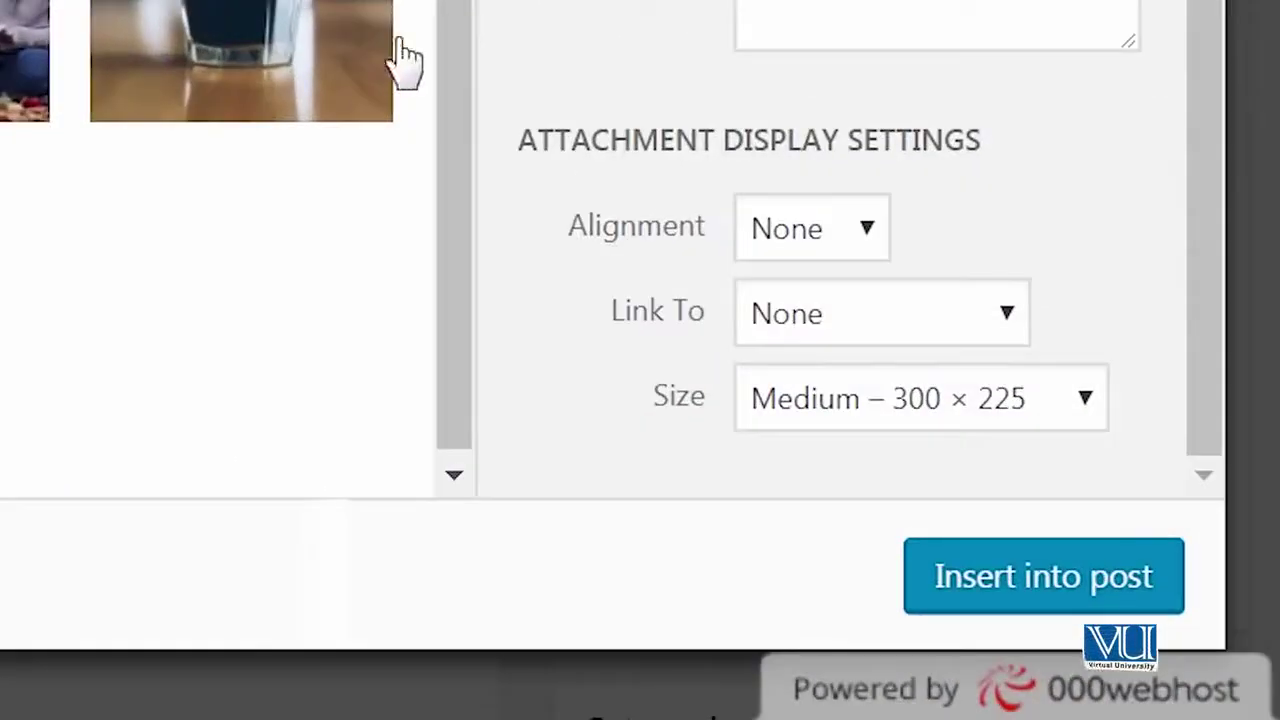
left_click(870, 320)
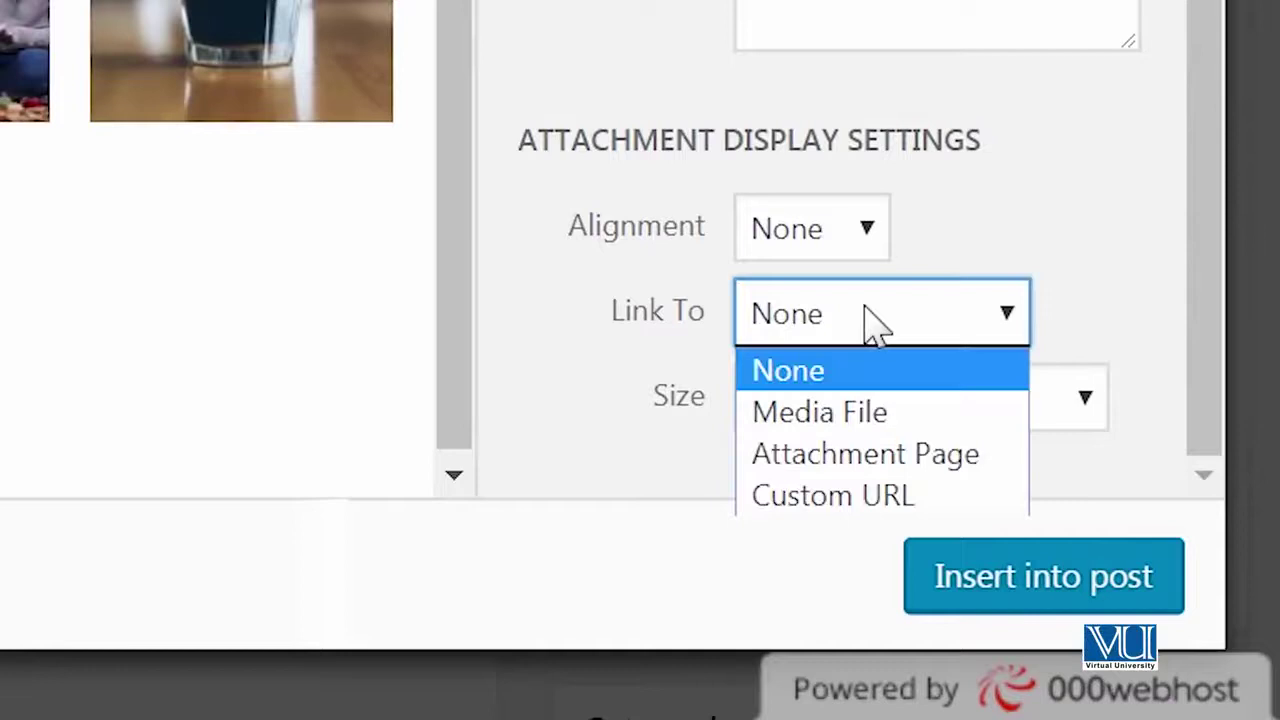
left_click(827, 497)
left_click(863, 390)
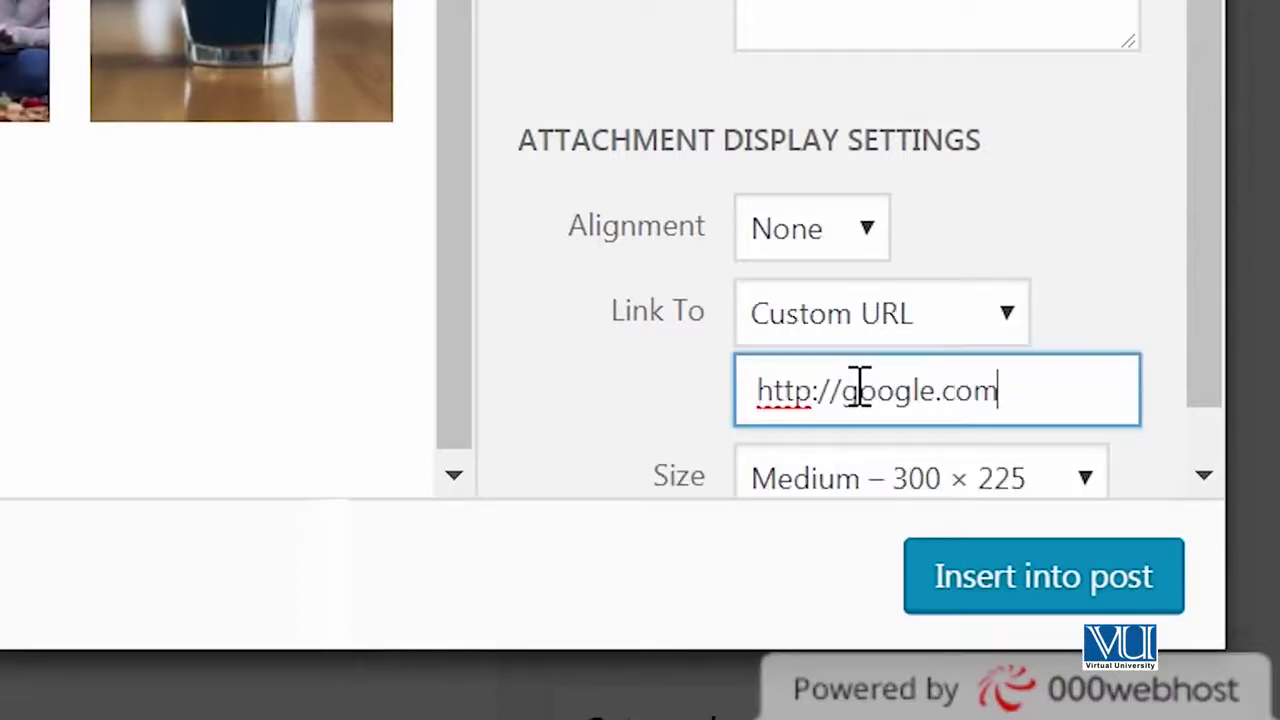
left_click(936, 574)
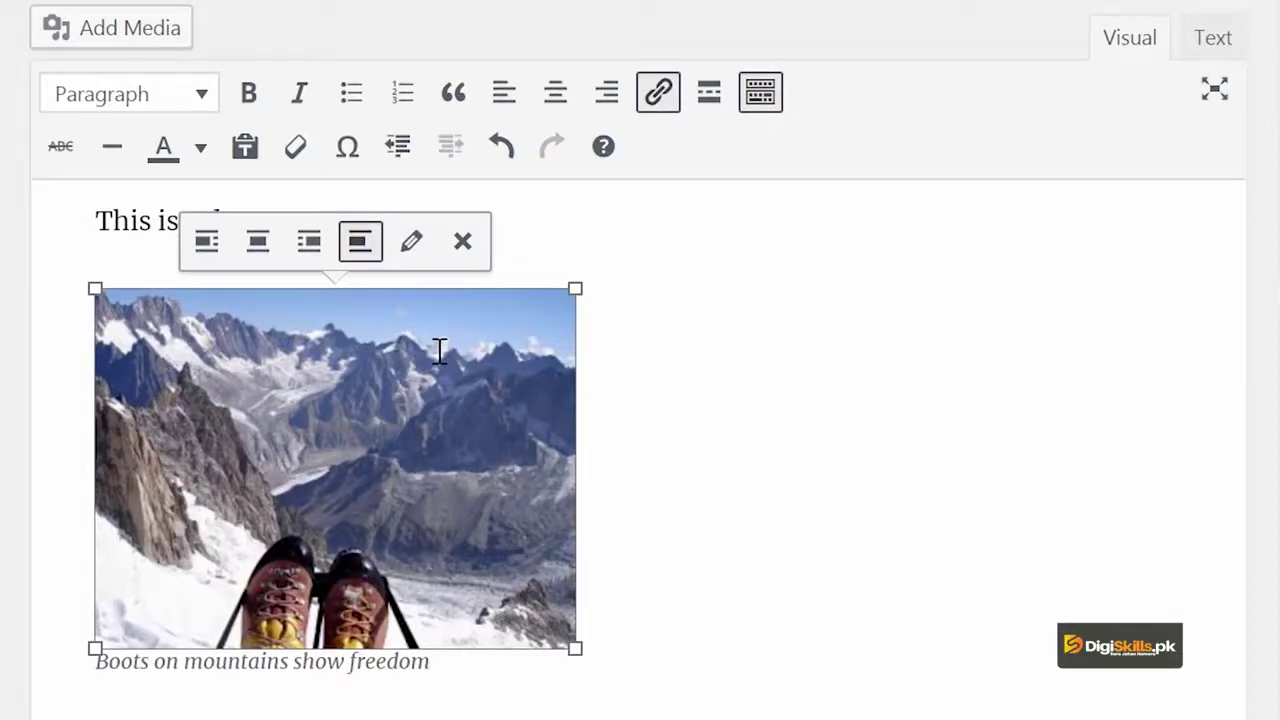
Step: Delete the image of boots on the mountains, together with its caption, from the post
left_click(559, 235)
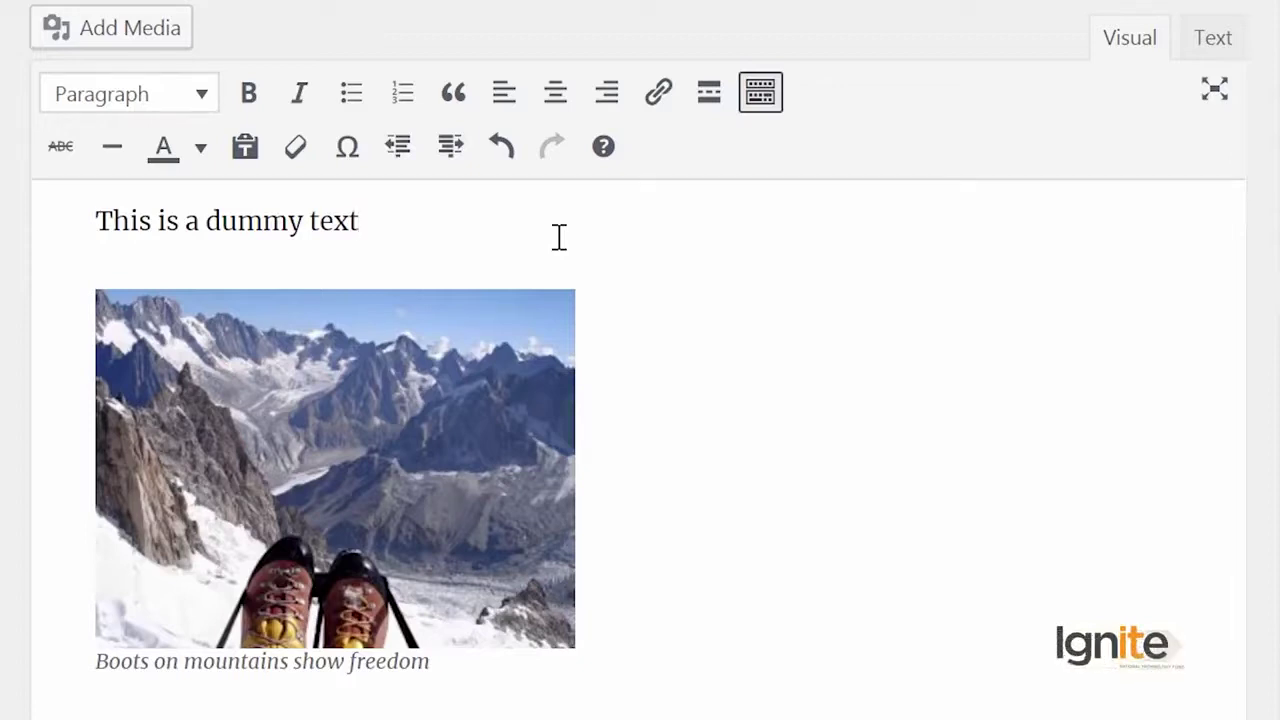
left_click(439, 392)
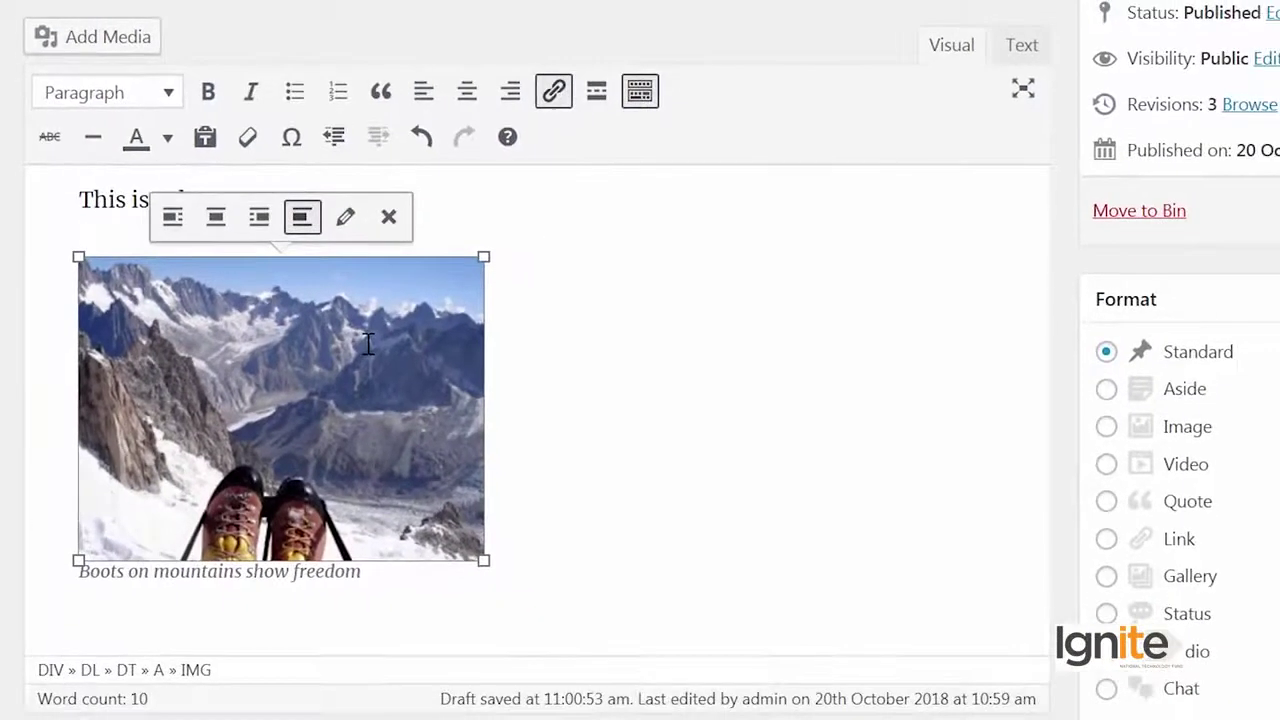
key("Delete")
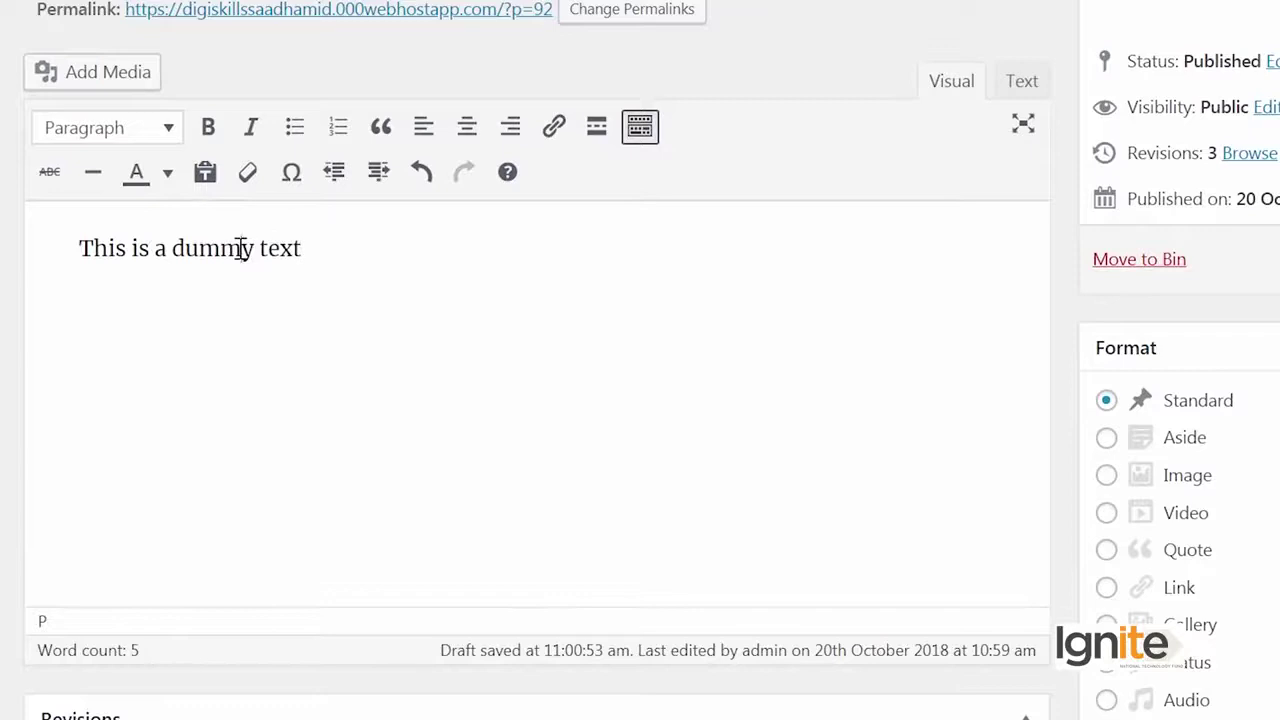
double_click(240, 248)
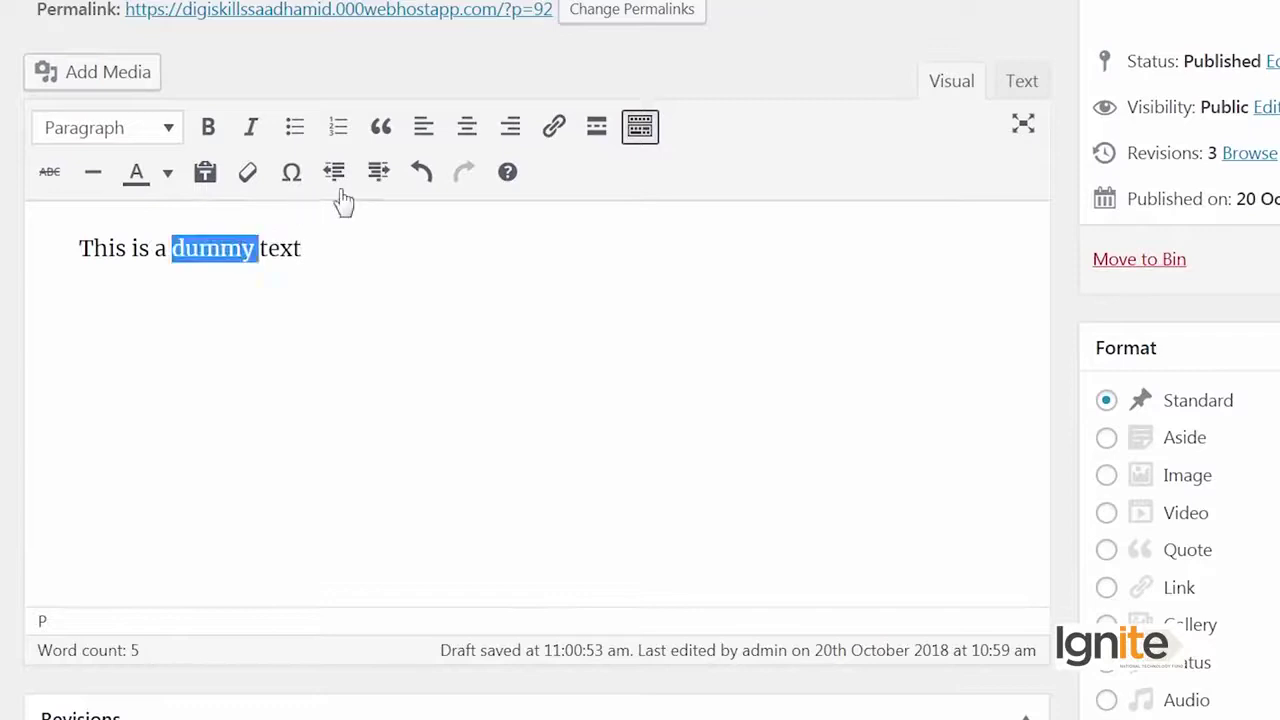
left_click(555, 128)
type("htt")
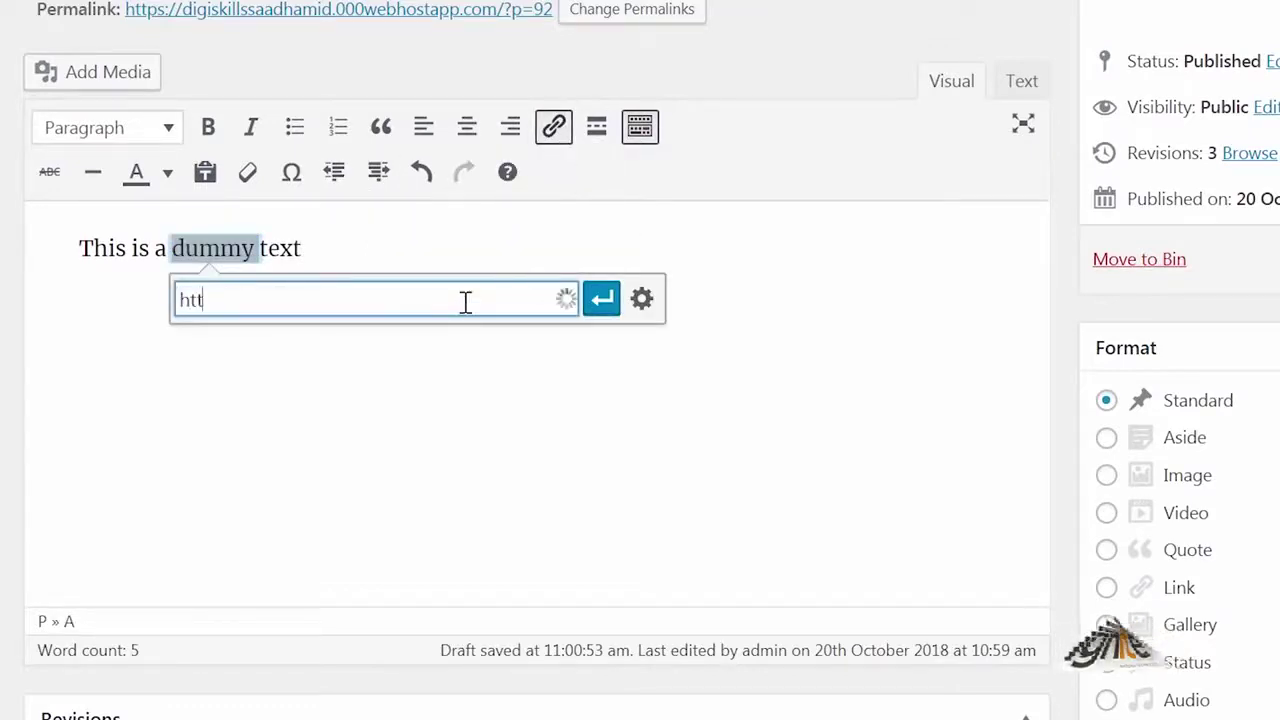
type("p://google.com")
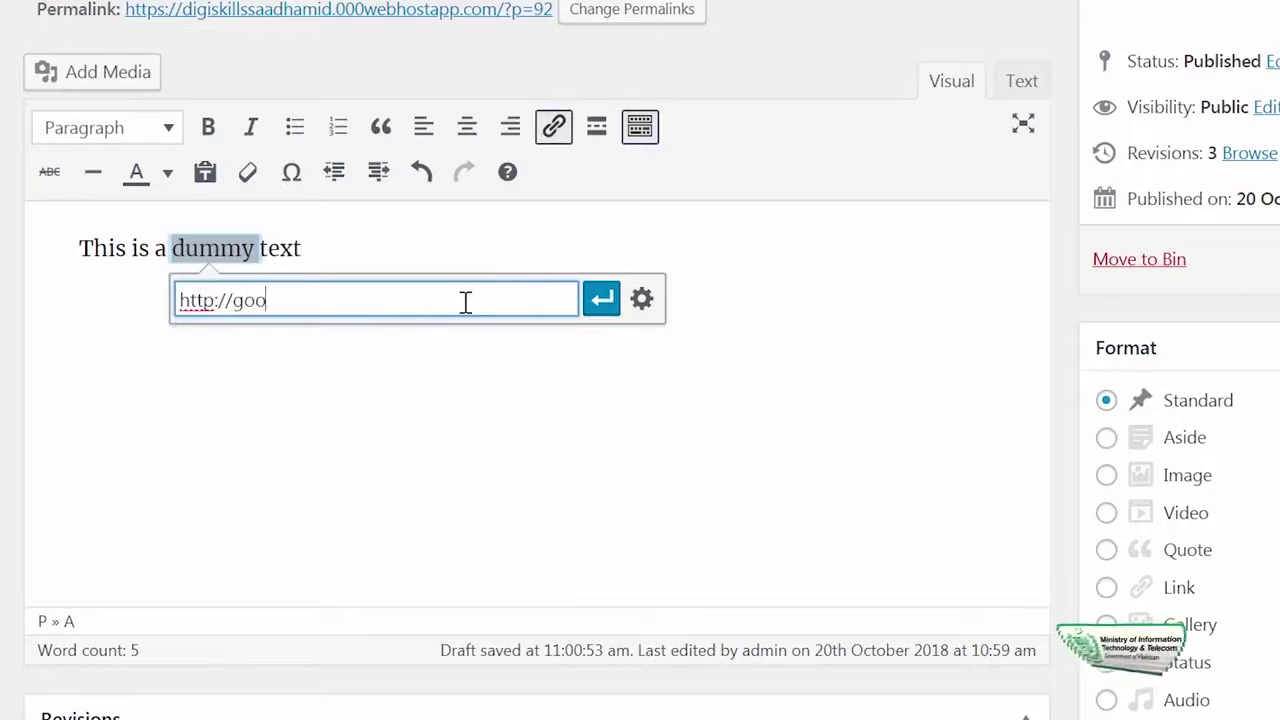
left_click(601, 300)
Step: Remove the link around "dummy" by deleting its anchor tags in the post's HTML code, and return to the visual view
left_click(1020, 84)
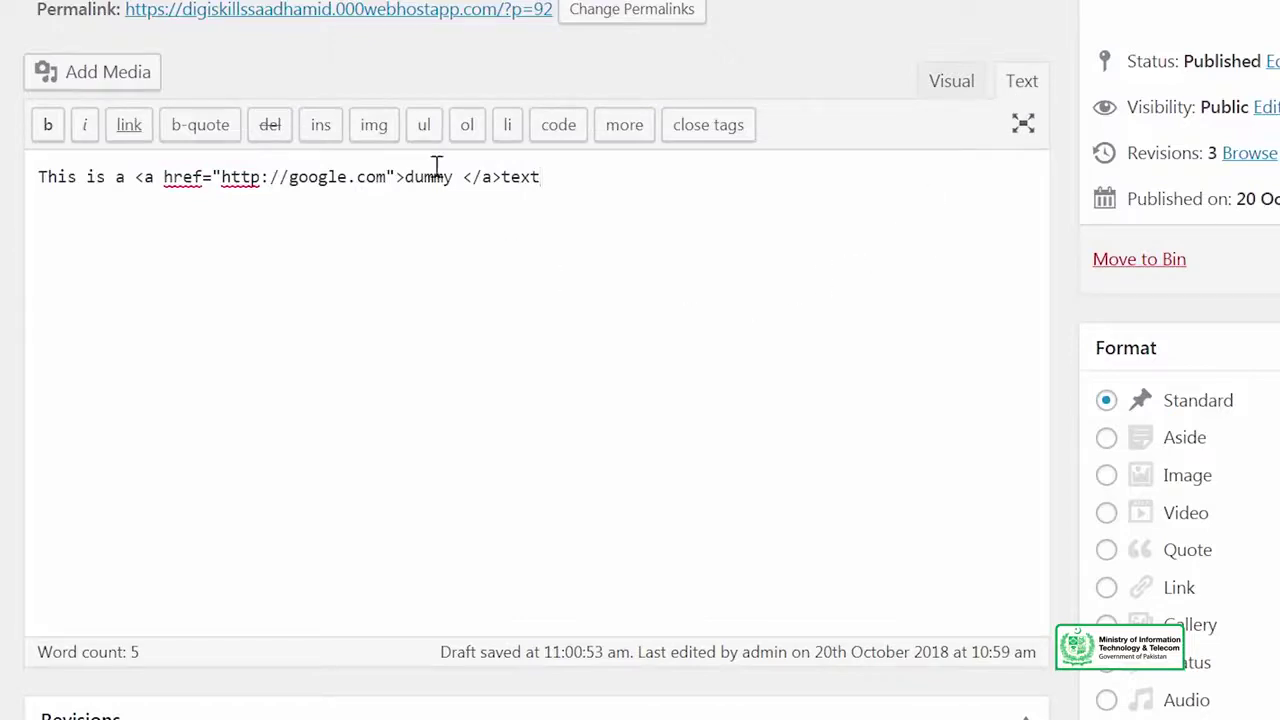
mouse_move(397, 172)
left_mouse_down()
mouse_move(103, 194)
mouse_move(440, 172)
mouse_move(393, 170)
left_mouse_up()
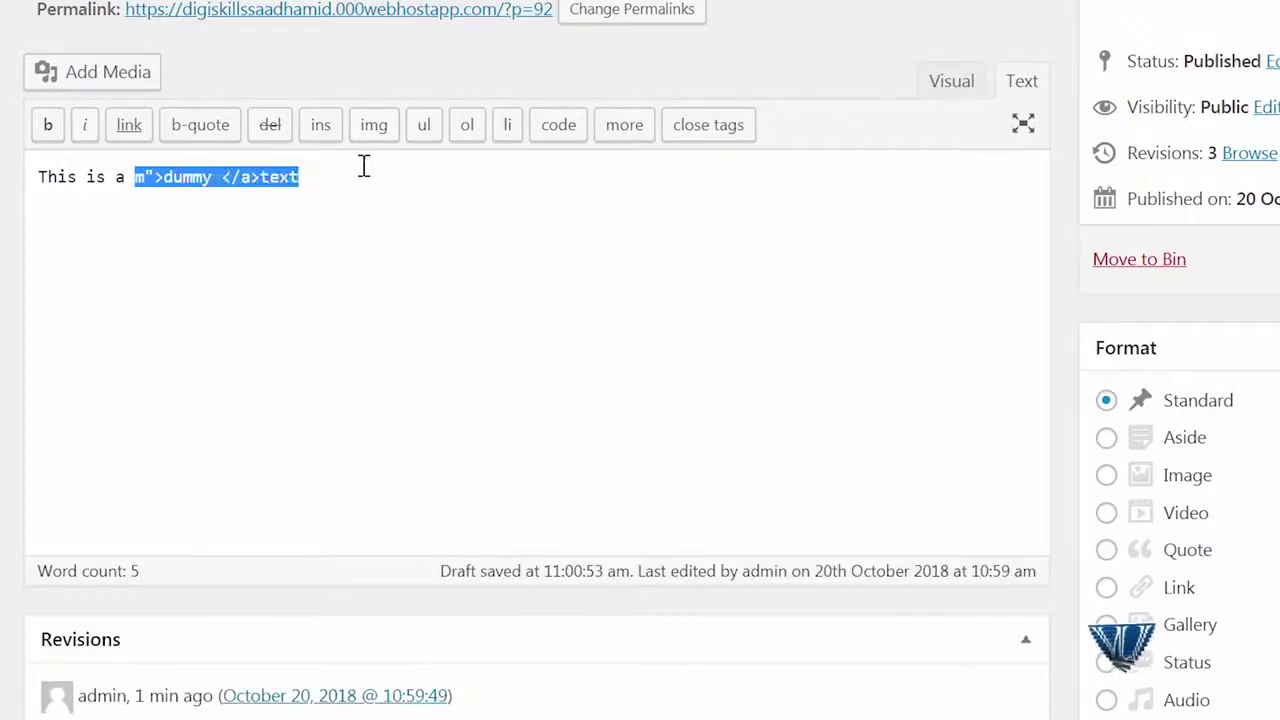
left_click_drag(364, 167, 190, 185)
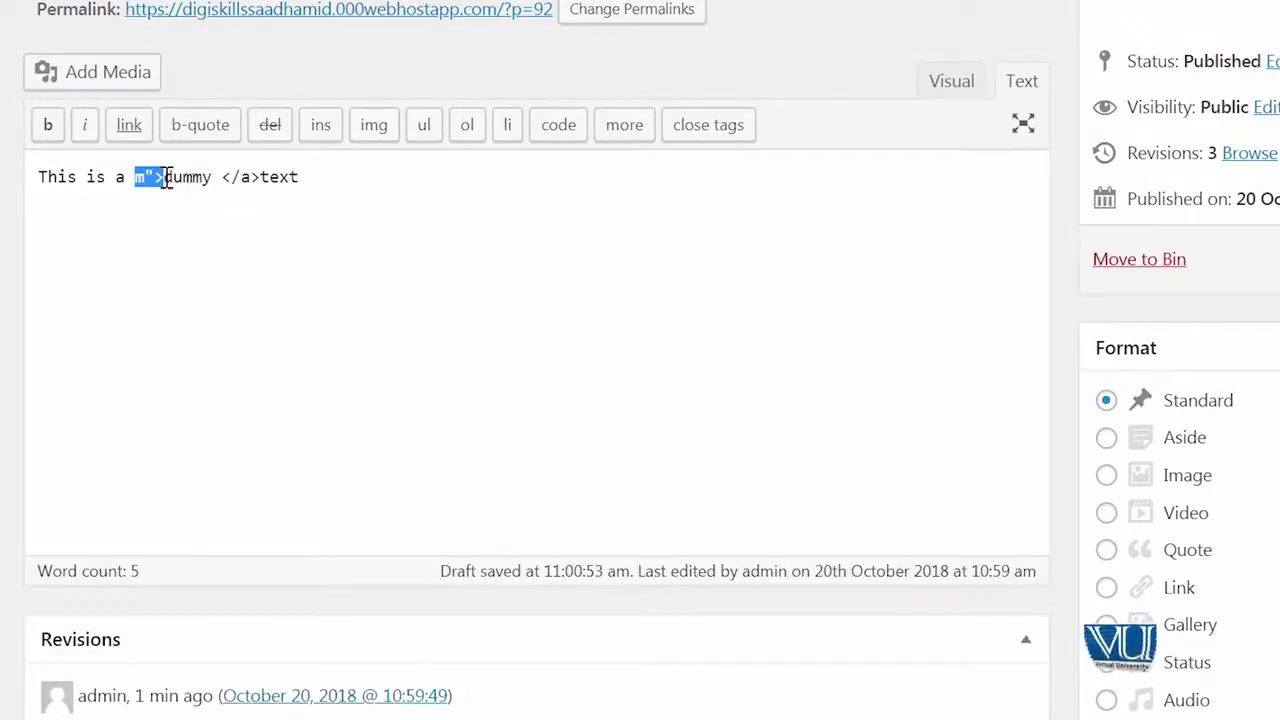
key("BackSpace")
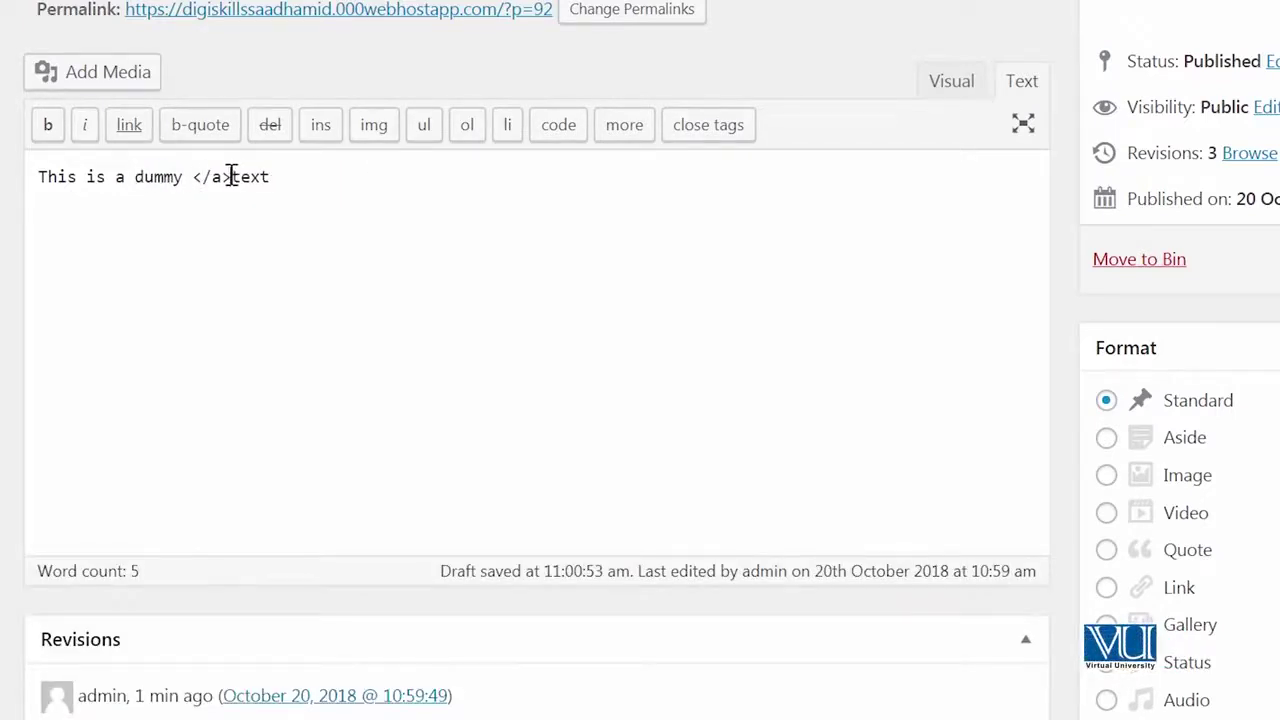
left_click(950, 82)
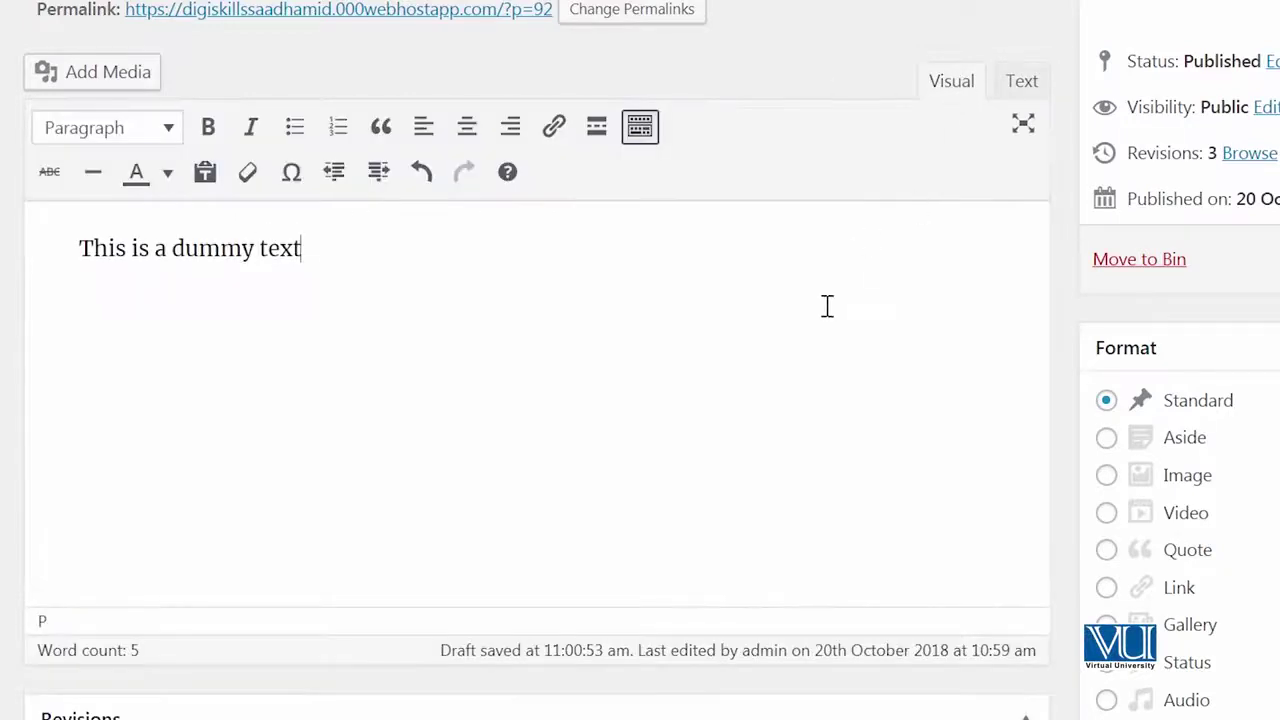